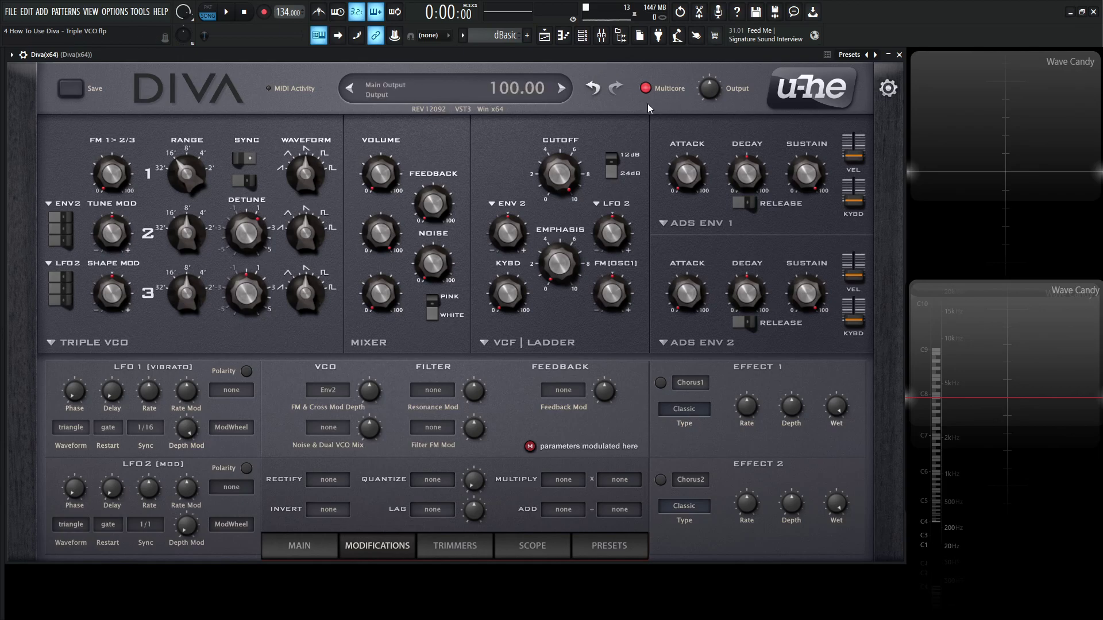
Step: Show the main settings page and look through the synth's accuracy options without changing them
{"action": "left_click", "coordinate": [296, 545]}
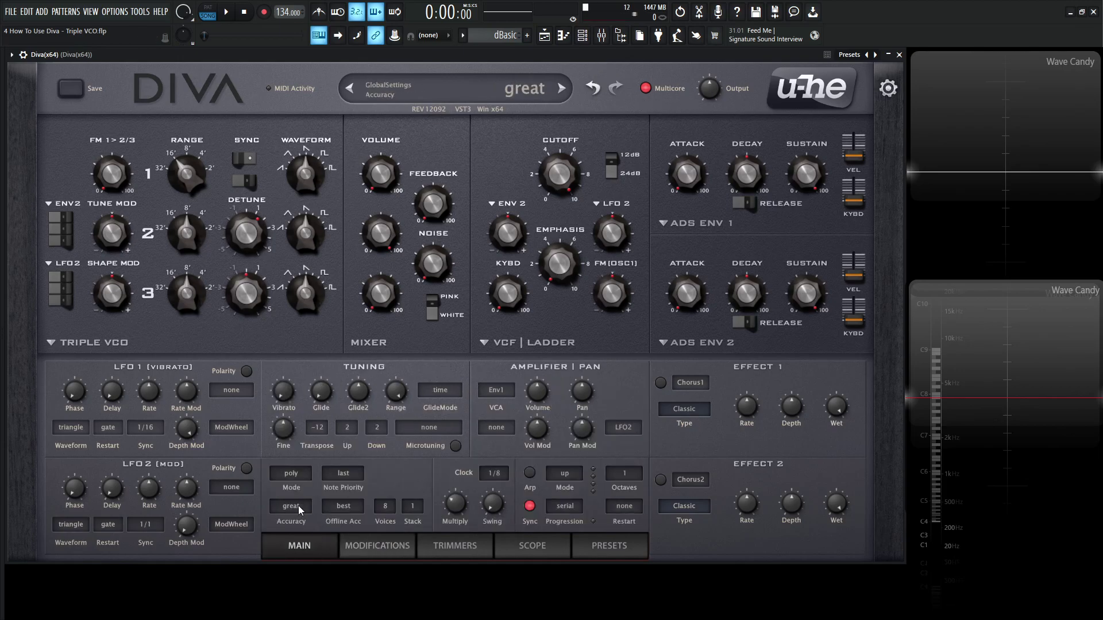
{"action": "left_click", "coordinate": [299, 509]}
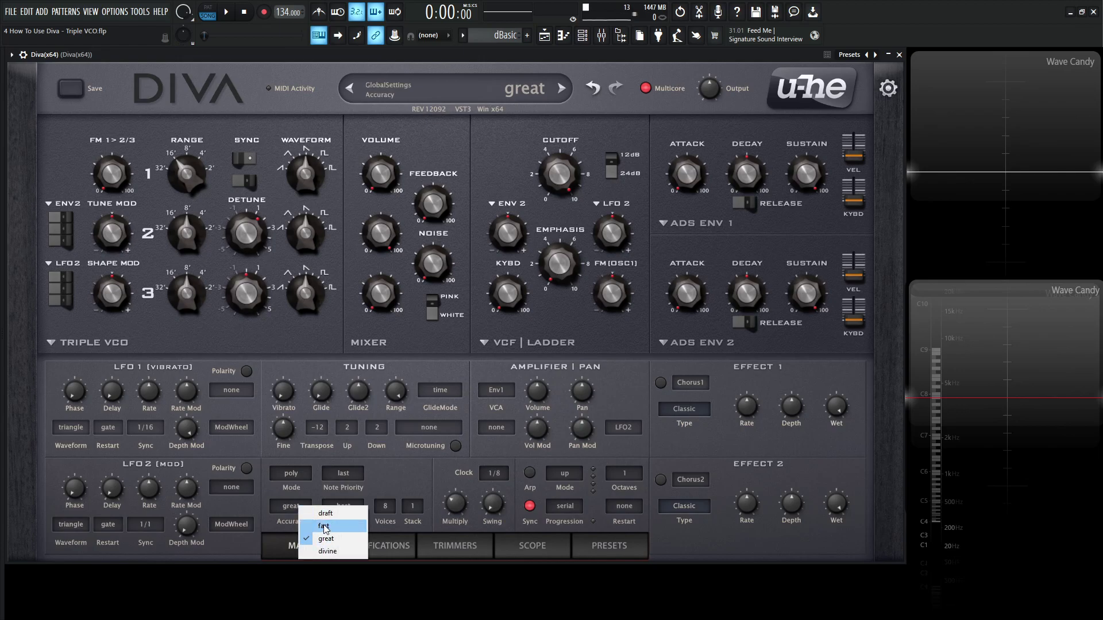
{"action": "left_click", "coordinate": [417, 480]}
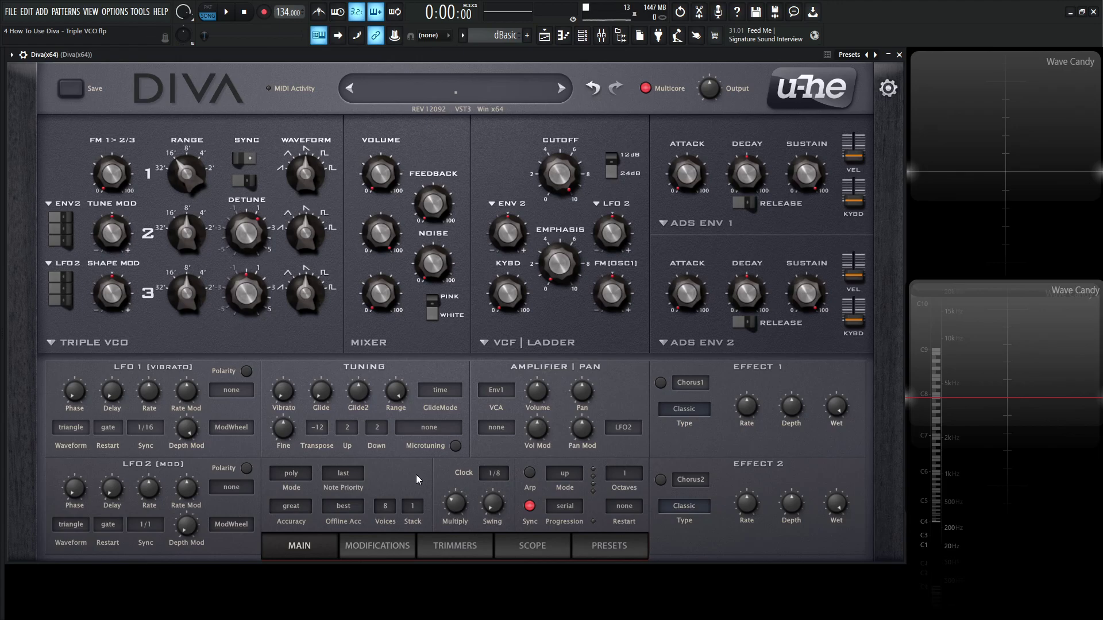
Step: Initialise the patch so all synth parameters go back to their default values
{"action": "mouse_move", "coordinate": [301, 270]}
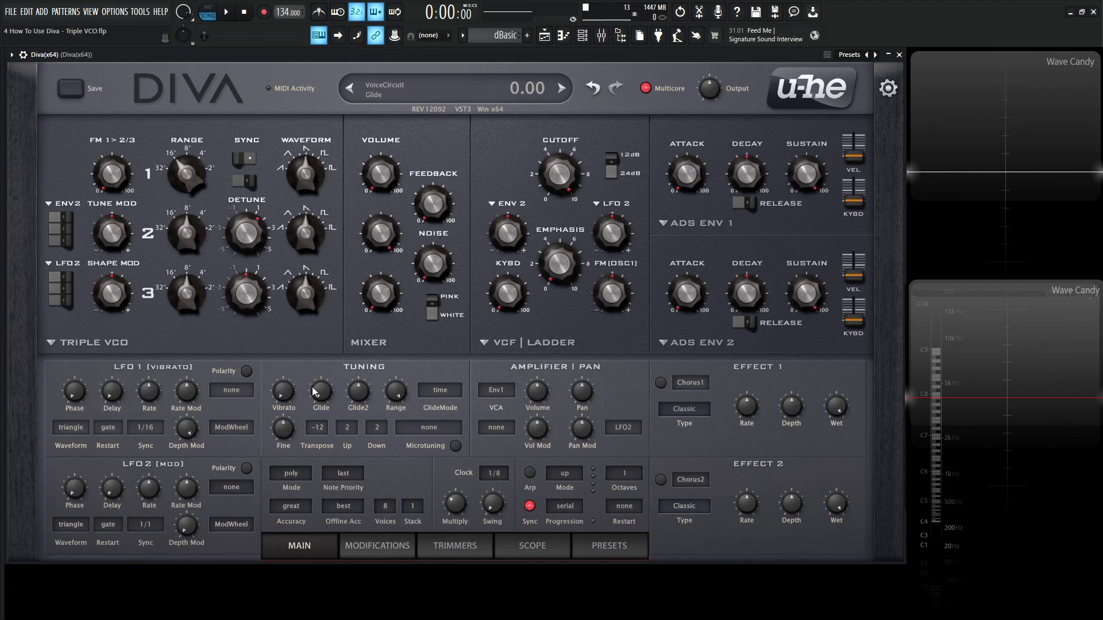
{"action": "right_click", "coordinate": [433, 85]}
{"action": "left_click", "coordinate": [447, 96]}
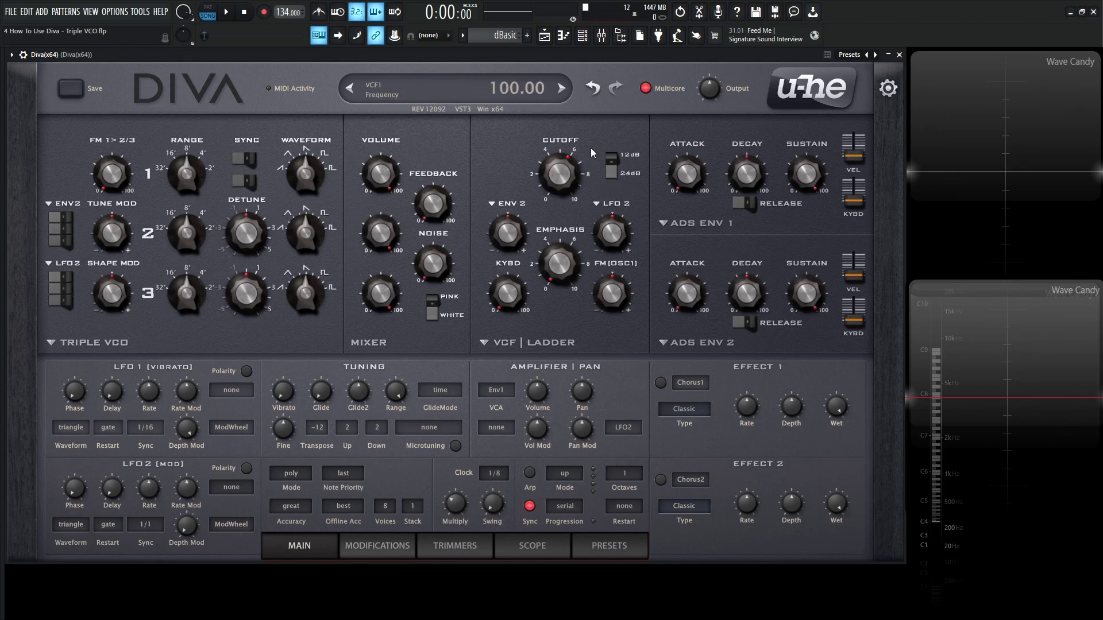
Step: Open the ladder filter cutoff fully to 150 and play test notes
{"action": "double_click", "coordinate": [571, 181]}
{"action": "mouse_move", "coordinate": [710, 96]}
{"action": "key", "text": "r"}
{"action": "key", "text": "r"}
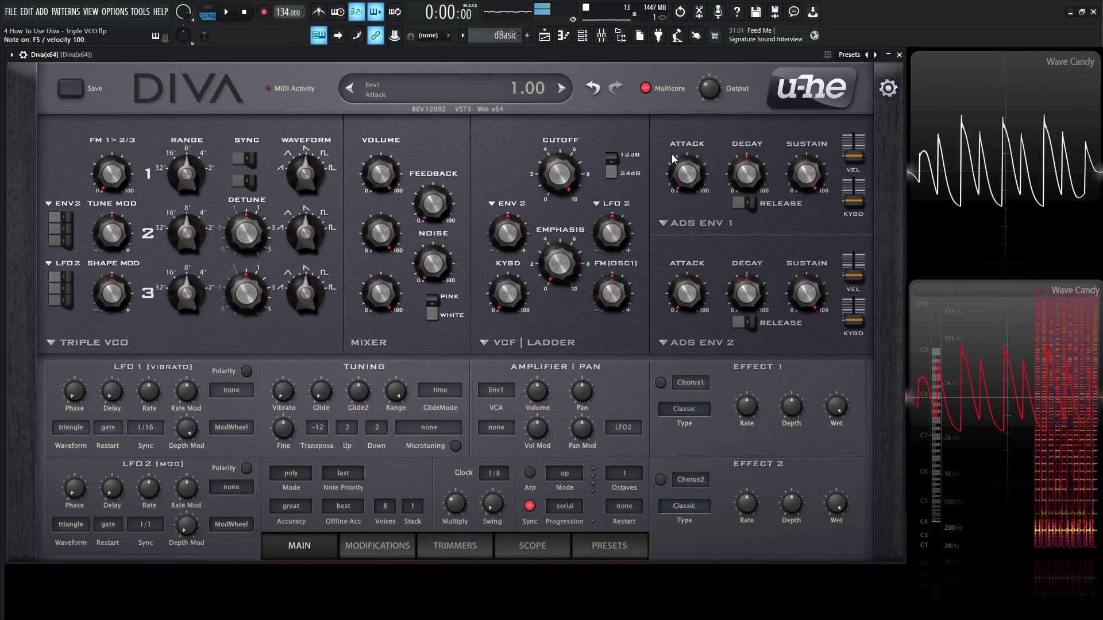
{"action": "mouse_move", "coordinate": [584, 152]}
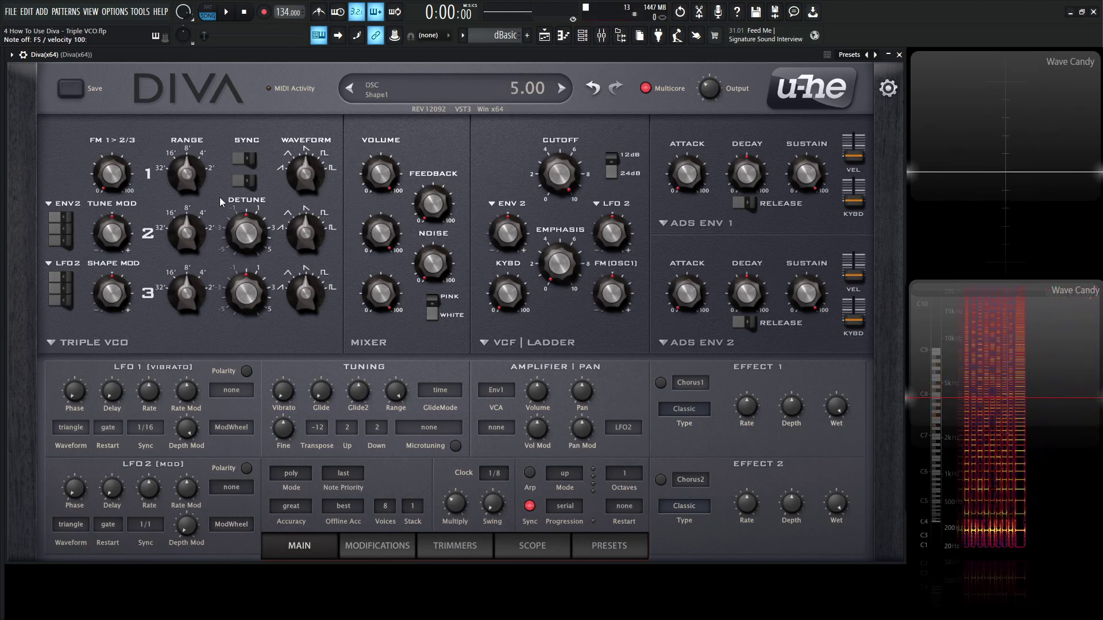
{"action": "mouse_move", "coordinate": [386, 157]}
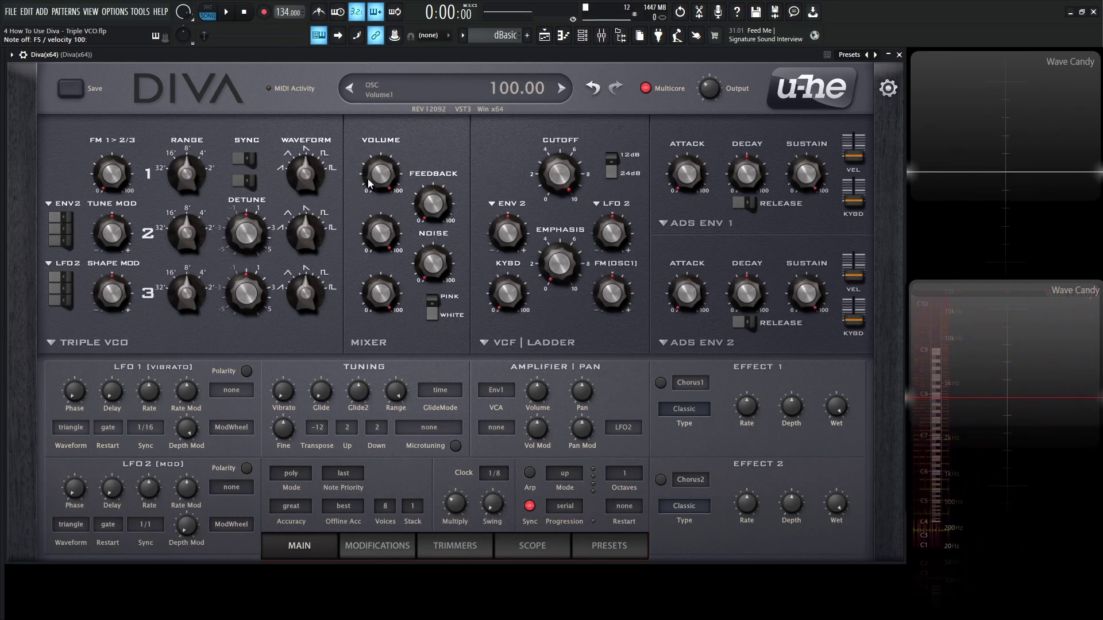
{"action": "mouse_move", "coordinate": [376, 346]}
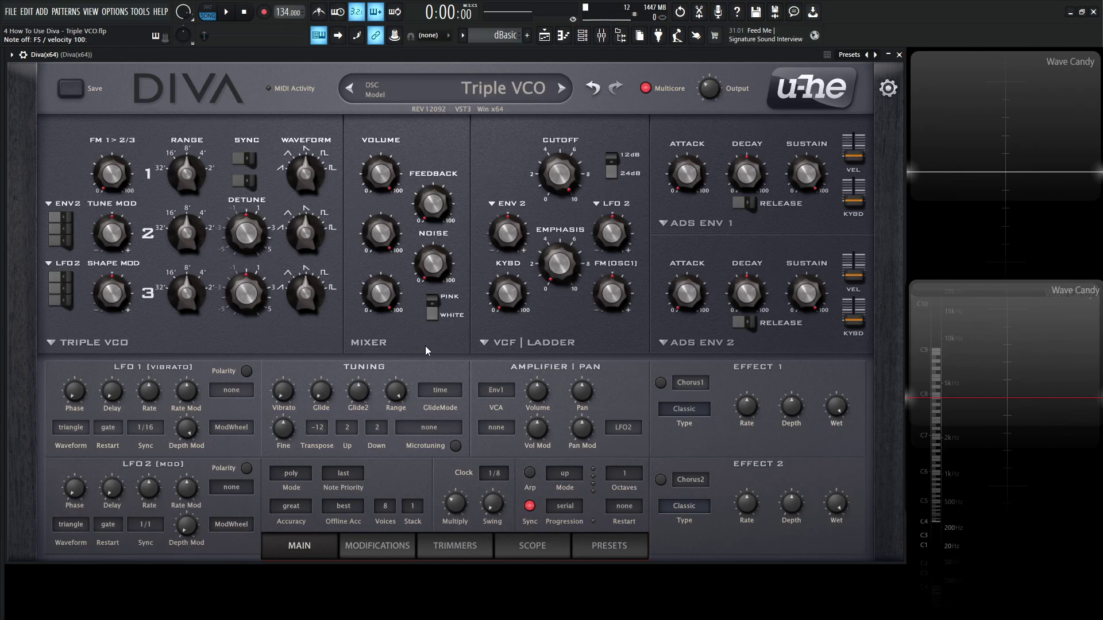
Step: Lower the volumes of oscillators 2 and 3 to 0 in the mixer and play oscillator 1 alone
{"action": "mouse_move", "coordinate": [389, 224]}
{"action": "mouse_move", "coordinate": [381, 169]}
{"action": "left_mouse_down"}
{"action": "mouse_move", "coordinate": [381, 118]}
{"action": "mouse_move", "coordinate": [375, 158]}
{"action": "left_mouse_up"}
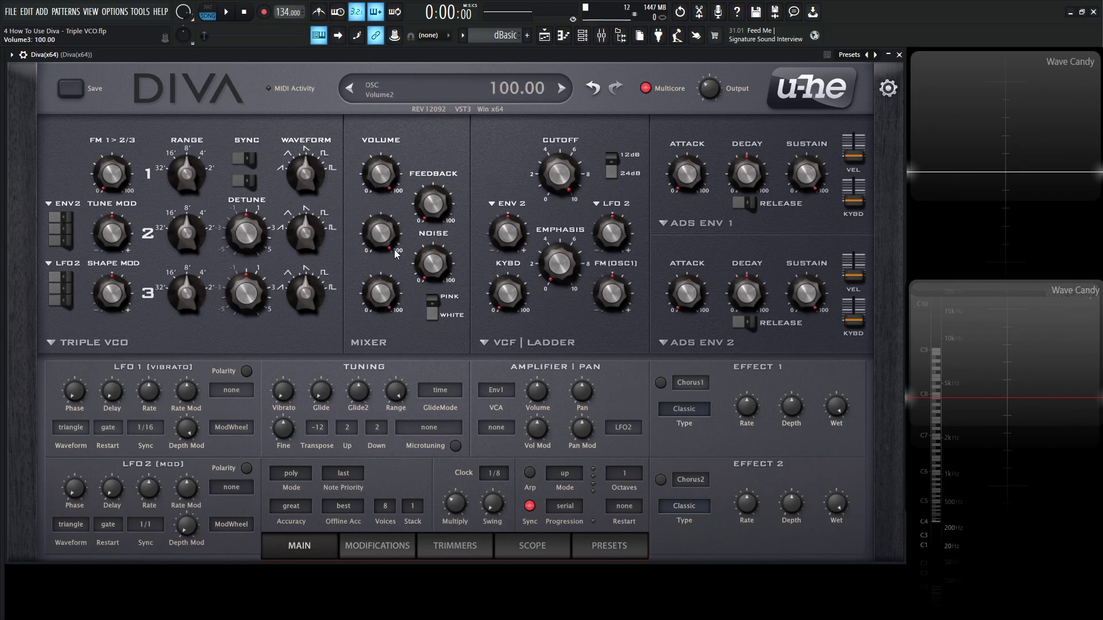
{"action": "left_click_drag", "start_coordinate": [379, 298], "coordinate": [395, 448]}
{"action": "left_click_drag", "start_coordinate": [374, 247], "coordinate": [419, 498]}
{"action": "key", "text": "r"}
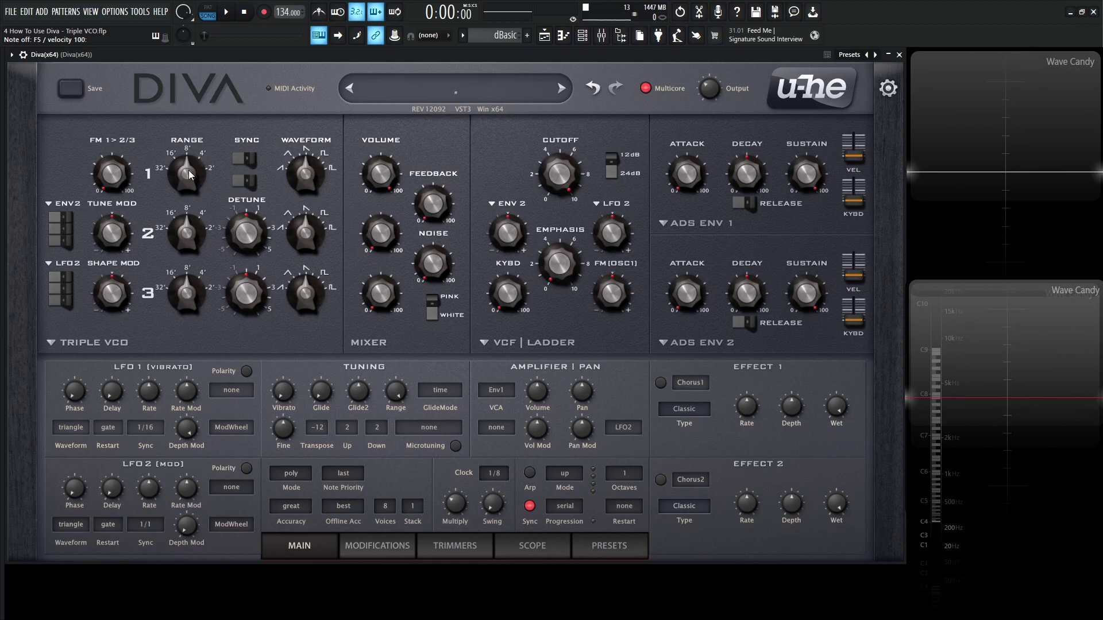
Step: Raise oscillator 2's volume to 100 and try detuning it against oscillator 1
{"action": "mouse_move", "coordinate": [189, 169]}
{"action": "left_mouse_down"}
{"action": "mouse_move", "coordinate": [187, 301]}
{"action": "mouse_move", "coordinate": [183, 70]}
{"action": "mouse_move", "coordinate": [185, 299]}
{"action": "mouse_move", "coordinate": [177, 168]}
{"action": "left_mouse_up"}
{"action": "left_click_drag", "start_coordinate": [385, 245], "coordinate": [388, 205]}
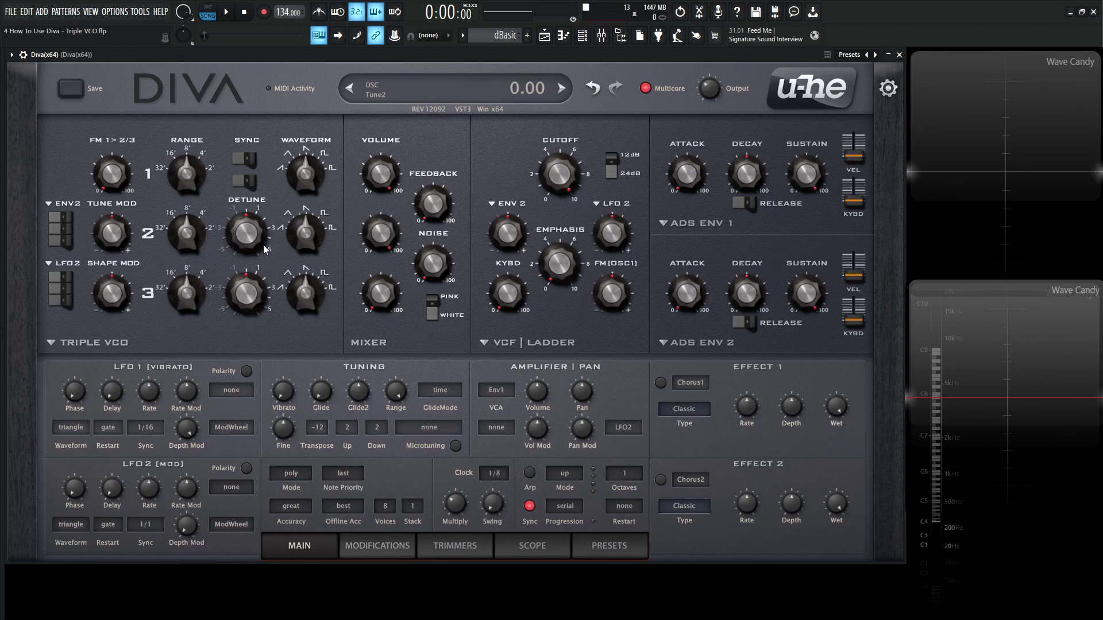
{"action": "left_click_drag", "start_coordinate": [248, 237], "coordinate": [252, 232]}
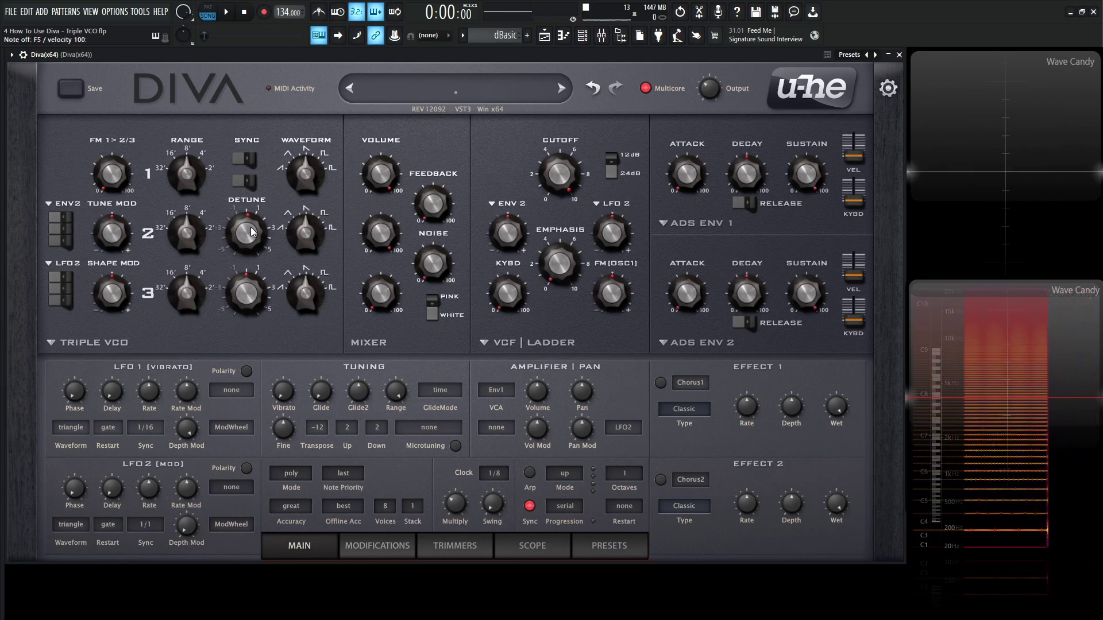
{"action": "mouse_move", "coordinate": [248, 218]}
{"action": "mouse_move", "coordinate": [248, 218]}
{"action": "left_mouse_down"}
{"action": "mouse_move", "coordinate": [247, 192]}
{"action": "mouse_move", "coordinate": [251, 210]}
{"action": "left_mouse_up"}
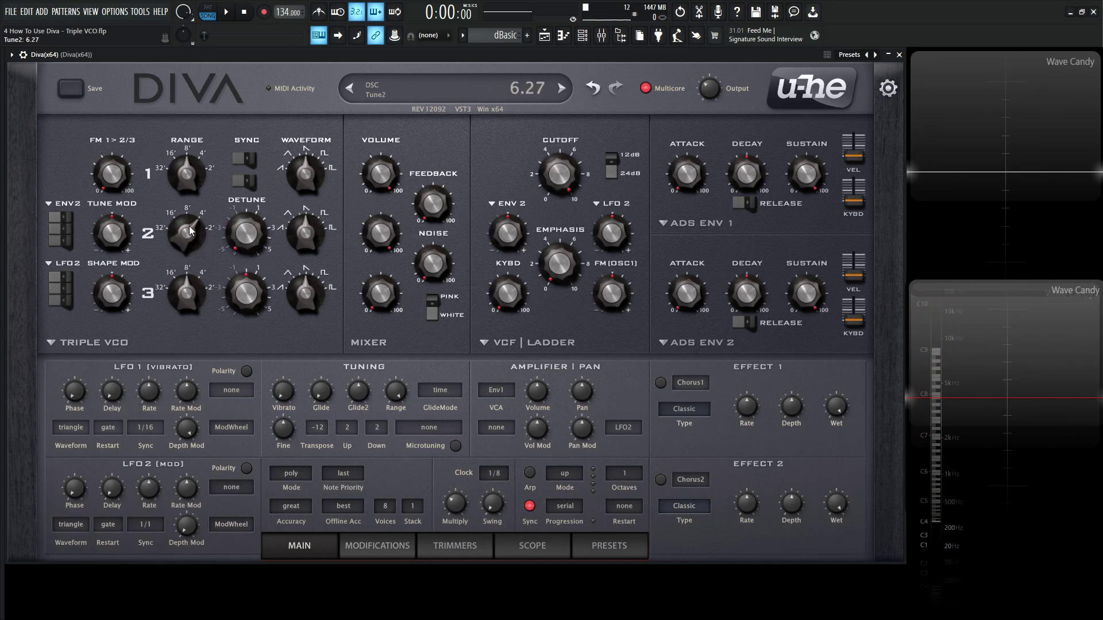
Step: Reset oscillator 2's detune to 0 and its range to 8', and lower its volume back to 0
{"action": "left_click_drag", "start_coordinate": [228, 246], "coordinate": [252, 199]}
{"action": "left_click_drag", "start_coordinate": [247, 240], "coordinate": [212, 259]}
{"action": "double_click", "coordinate": [186, 232]}
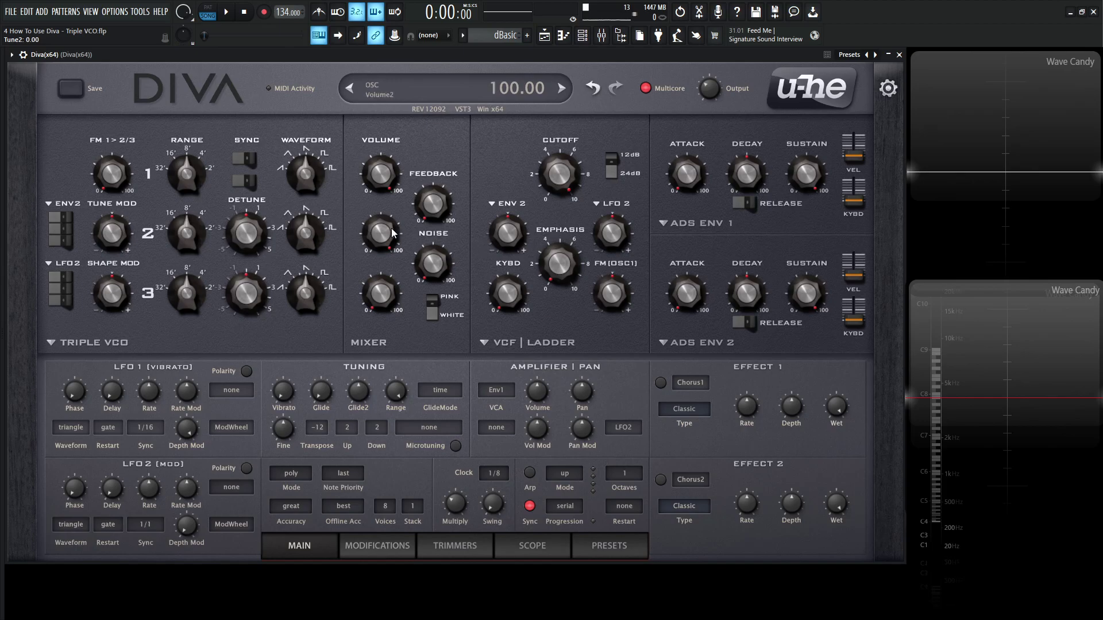
{"action": "left_click_drag", "start_coordinate": [387, 229], "coordinate": [388, 322]}
{"action": "key", "text": "r"}
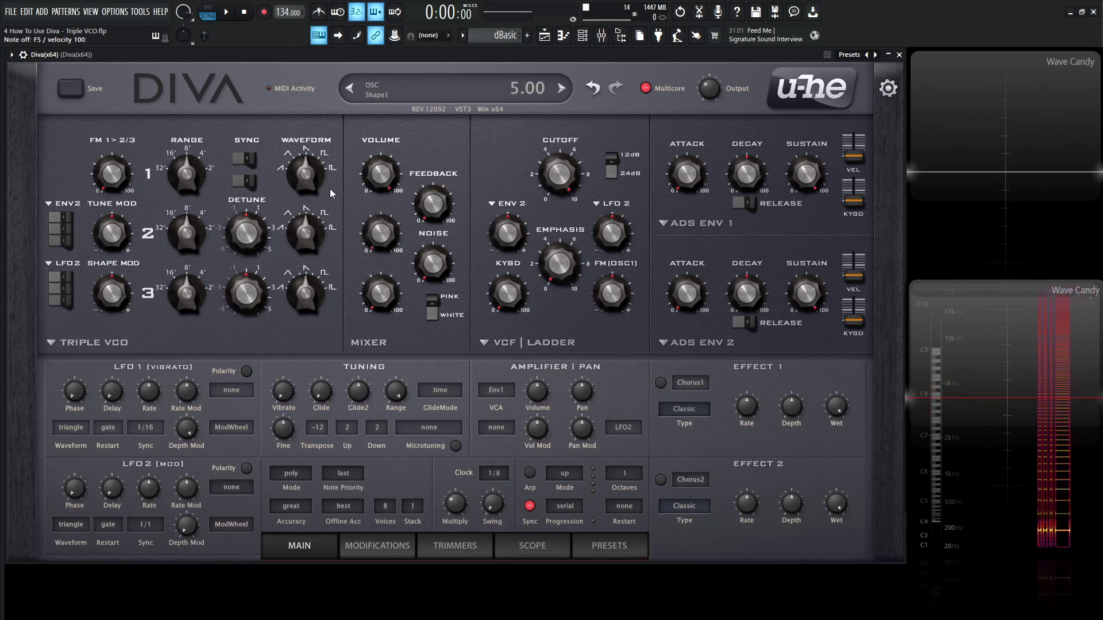
Step: Set oscillator 1's waveform shape to 1.00 and play test notes
{"action": "left_click_drag", "start_coordinate": [310, 174], "coordinate": [310, 219]}
{"action": "key", "text": "v"}
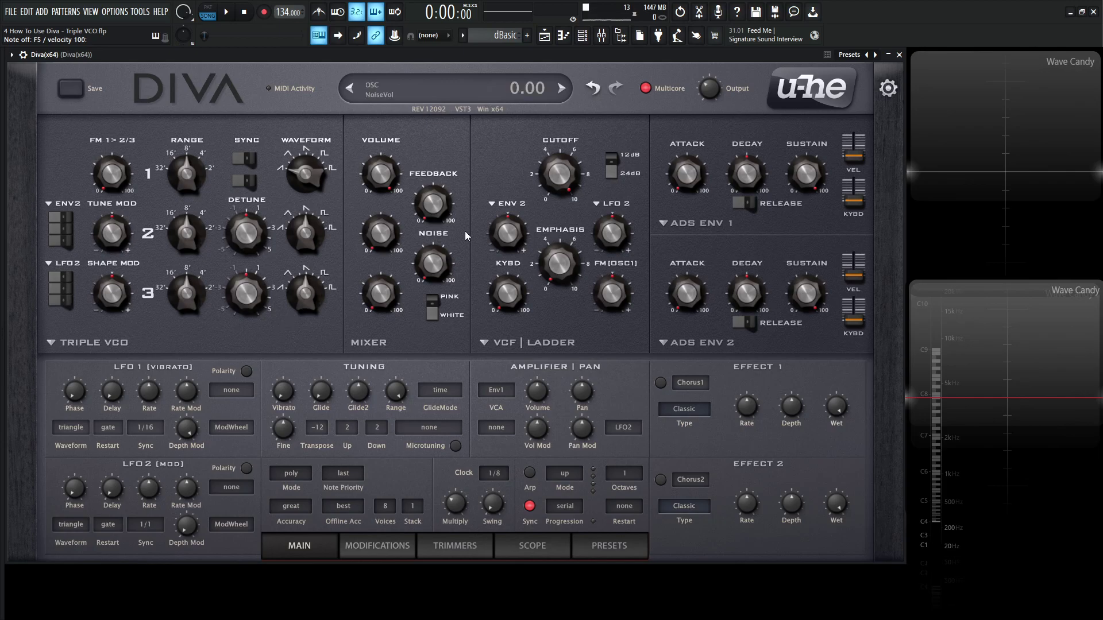
{"action": "key", "text": "r"}
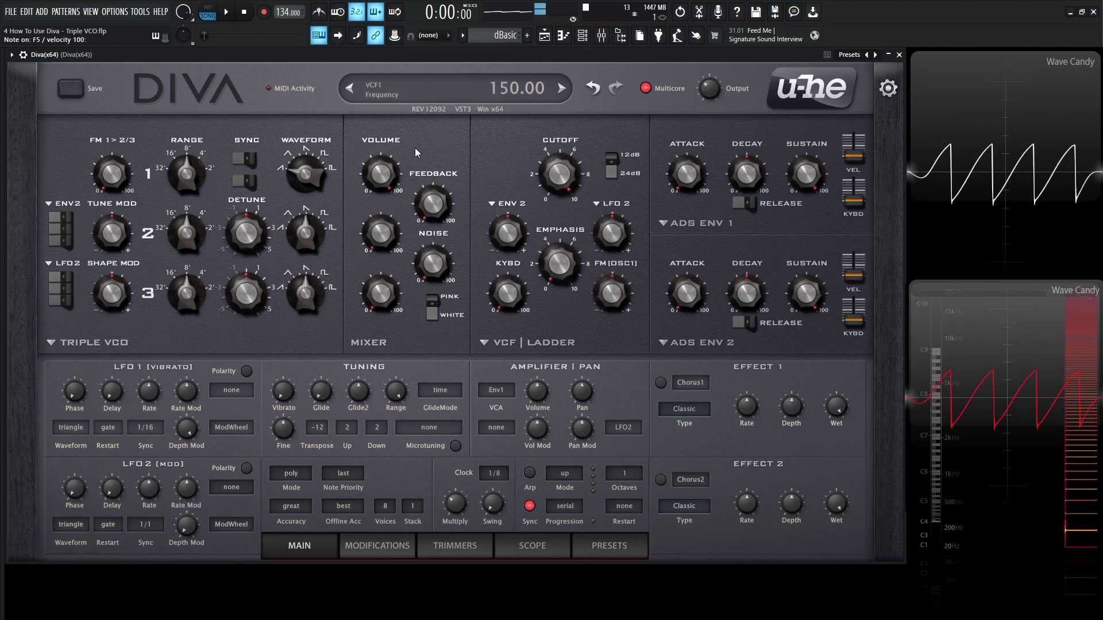
{"action": "left_click_drag", "start_coordinate": [318, 178], "coordinate": [305, 325]}
{"action": "key", "text": "r"}
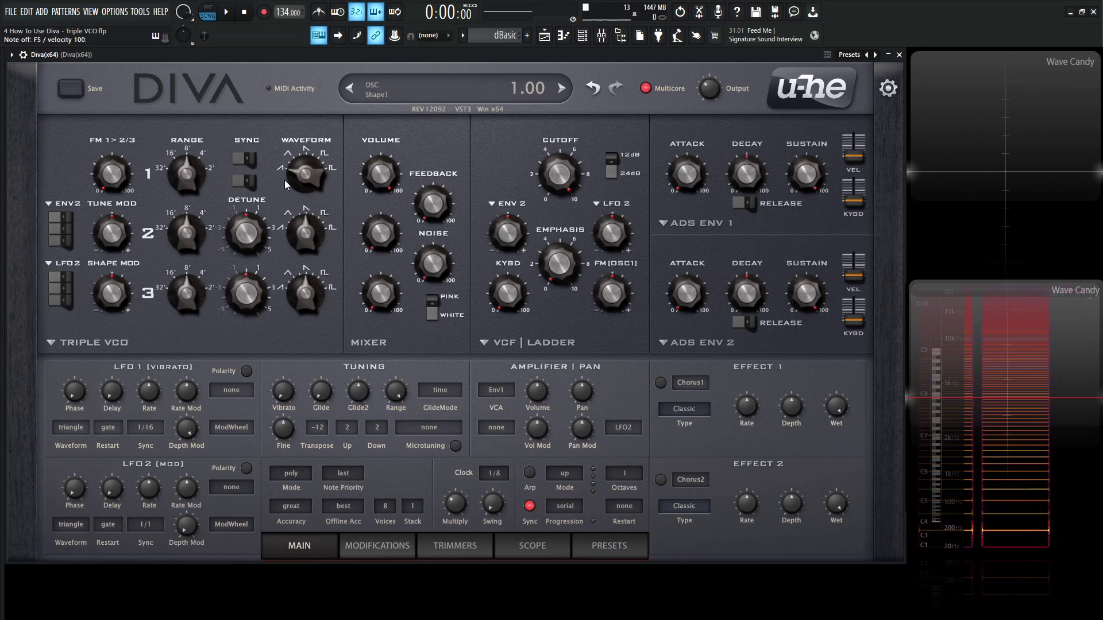
Step: Sweep oscillator 1's waveform shape through 3.10, 7.10 and 8.10, bring it down to 1.00 and return it to 5.00
{"action": "left_click_drag", "start_coordinate": [306, 166], "coordinate": [306, 171]}
{"action": "scroll", "coordinate": [307, 171], "scroll_direction": "up", "scroll_amount": 2}
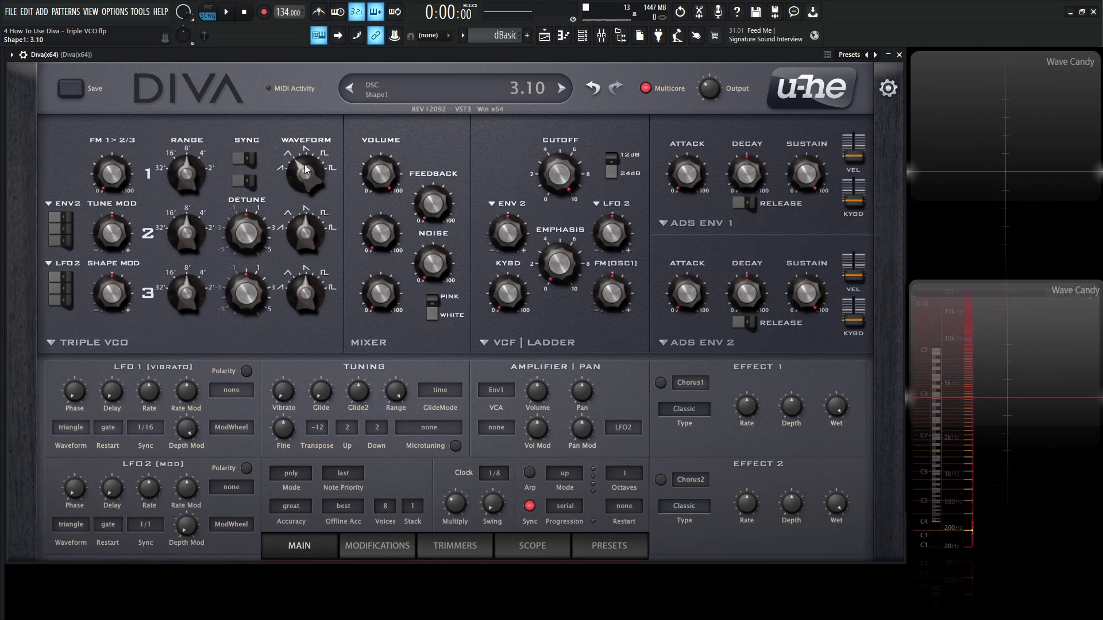
{"action": "scroll", "coordinate": [306, 170], "scroll_direction": "up", "scroll_amount": 10}
{"action": "left_click_drag", "start_coordinate": [309, 181], "coordinate": [307, 167]}
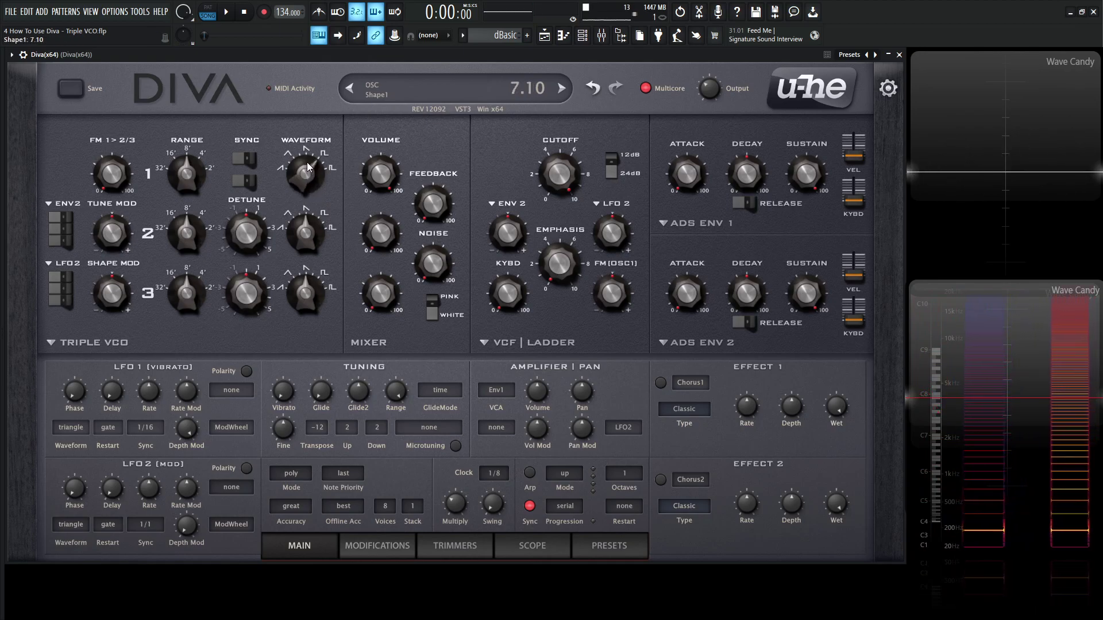
{"action": "scroll", "coordinate": [308, 167], "scroll_direction": "up", "scroll_amount": 10}
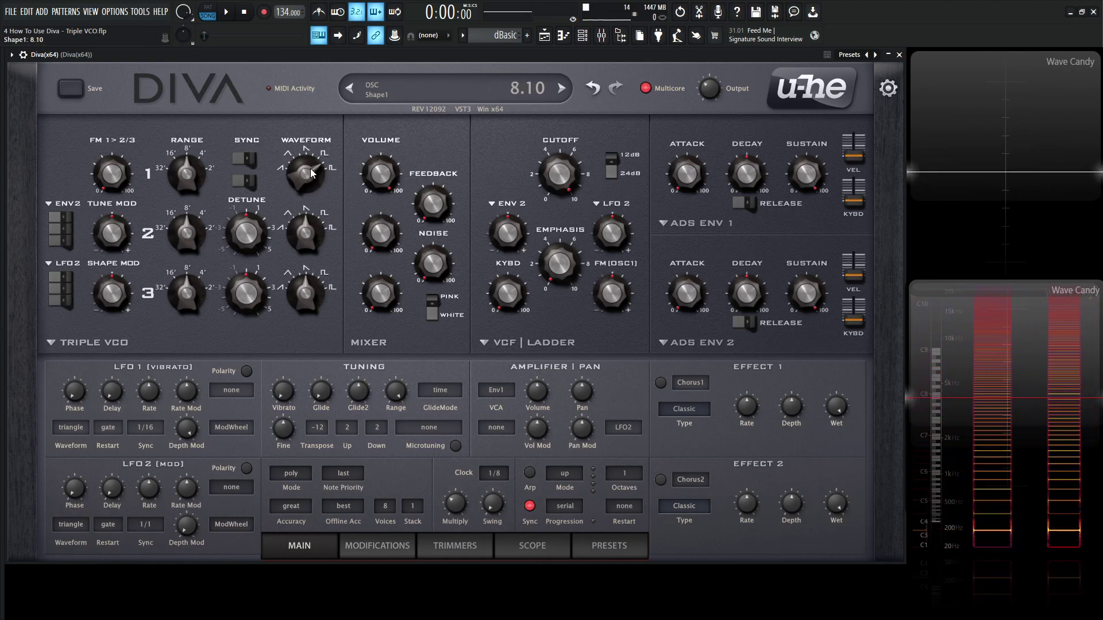
{"action": "left_click_drag", "start_coordinate": [311, 168], "coordinate": [314, 186]}
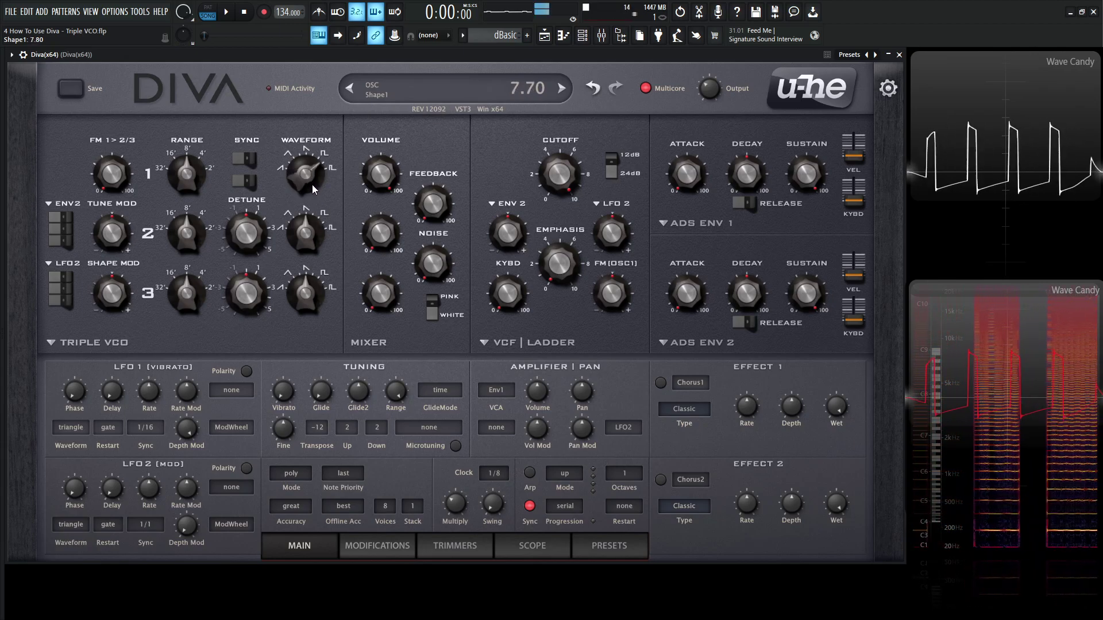
{"action": "left_click_drag", "start_coordinate": [312, 184], "coordinate": [304, 224]}
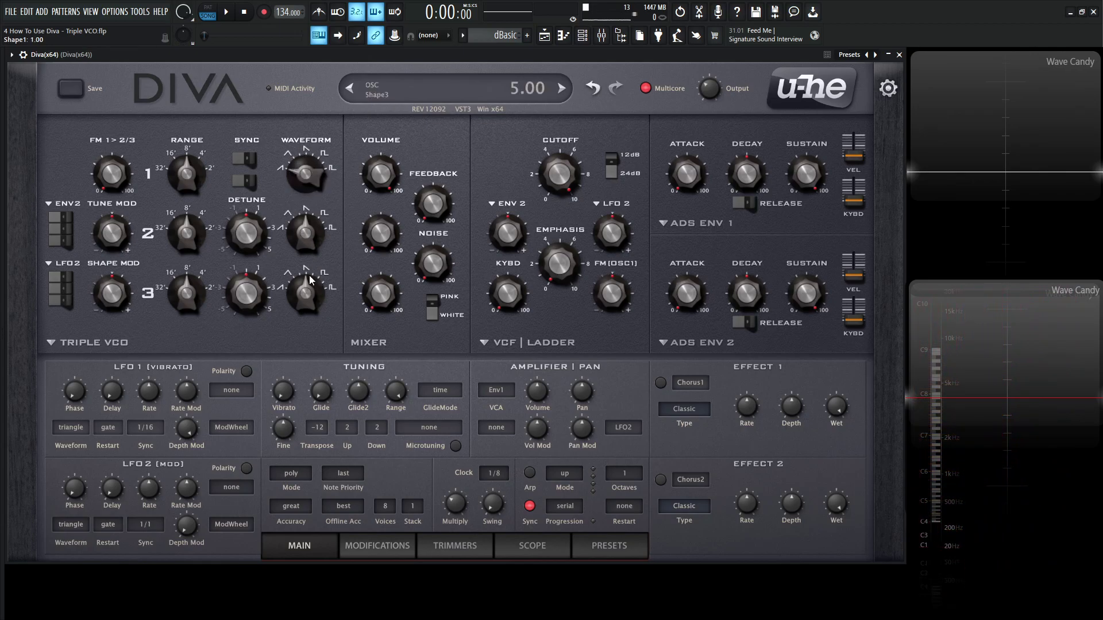
{"action": "mouse_move", "coordinate": [307, 186]}
{"action": "left_mouse_down"}
{"action": "mouse_move", "coordinate": [316, 120]}
{"action": "mouse_move", "coordinate": [310, 193]}
{"action": "mouse_move", "coordinate": [305, 123]}
{"action": "mouse_move", "coordinate": [307, 190]}
{"action": "mouse_move", "coordinate": [309, 173]}
{"action": "left_mouse_up"}
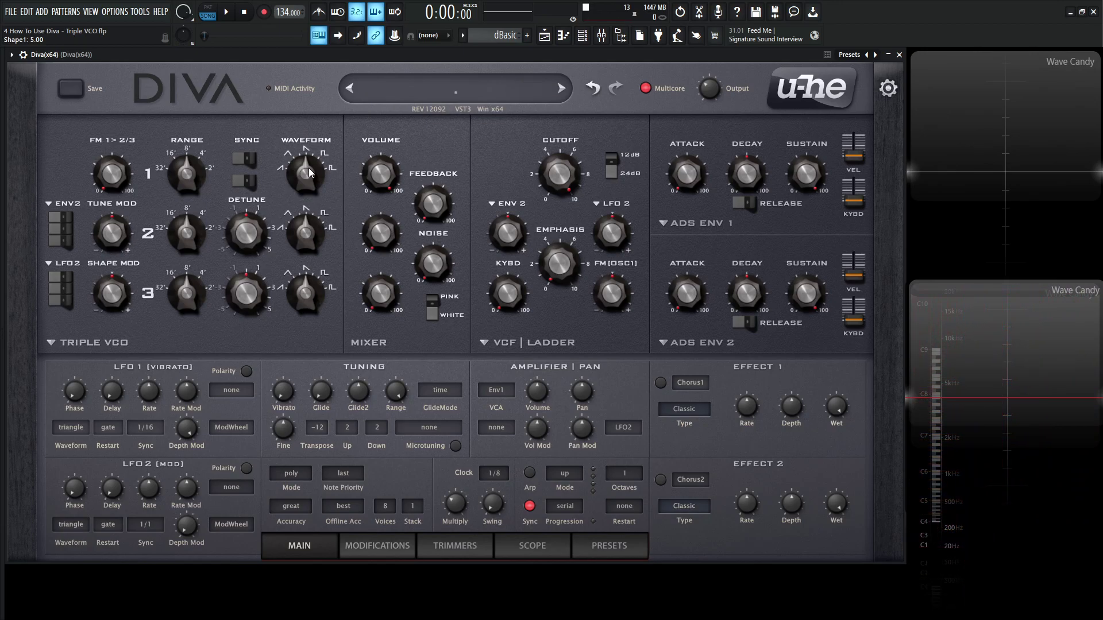
Step: Enable LFO2 shape modulation for oscillator 1 only and raise the shape modulation depth to 26.50
{"action": "mouse_move", "coordinate": [93, 281]}
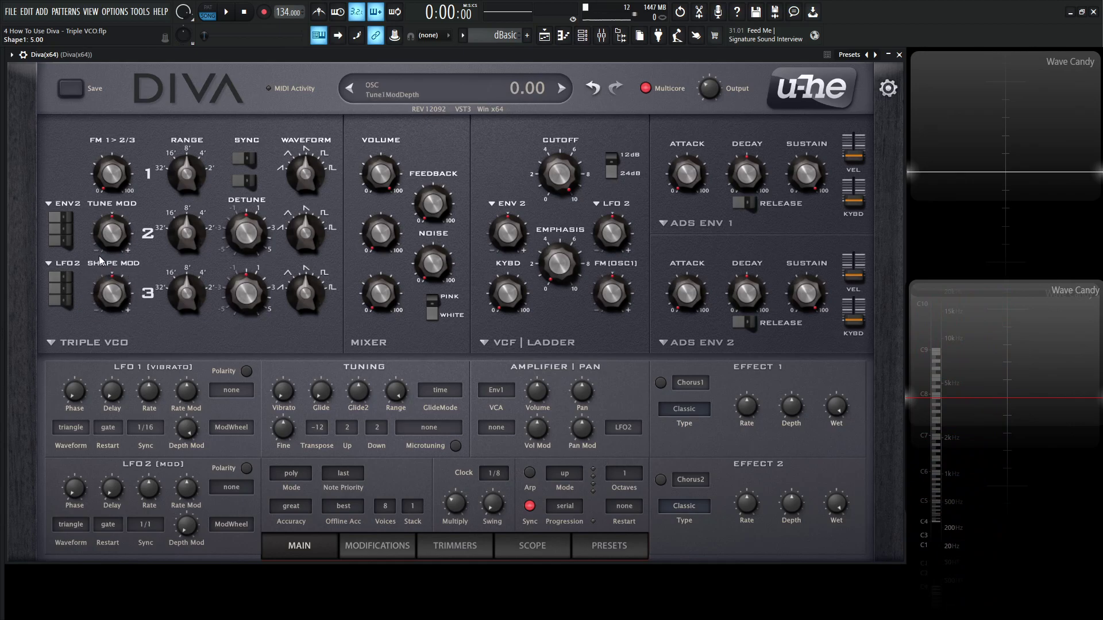
{"action": "left_click", "coordinate": [65, 279]}
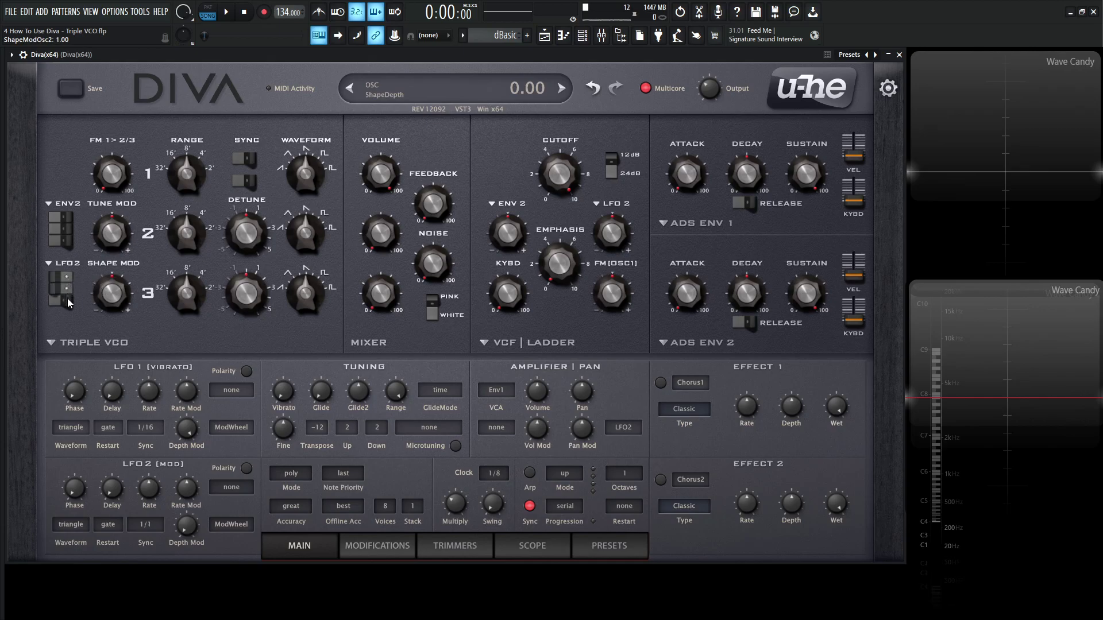
{"action": "left_click", "coordinate": [60, 282]}
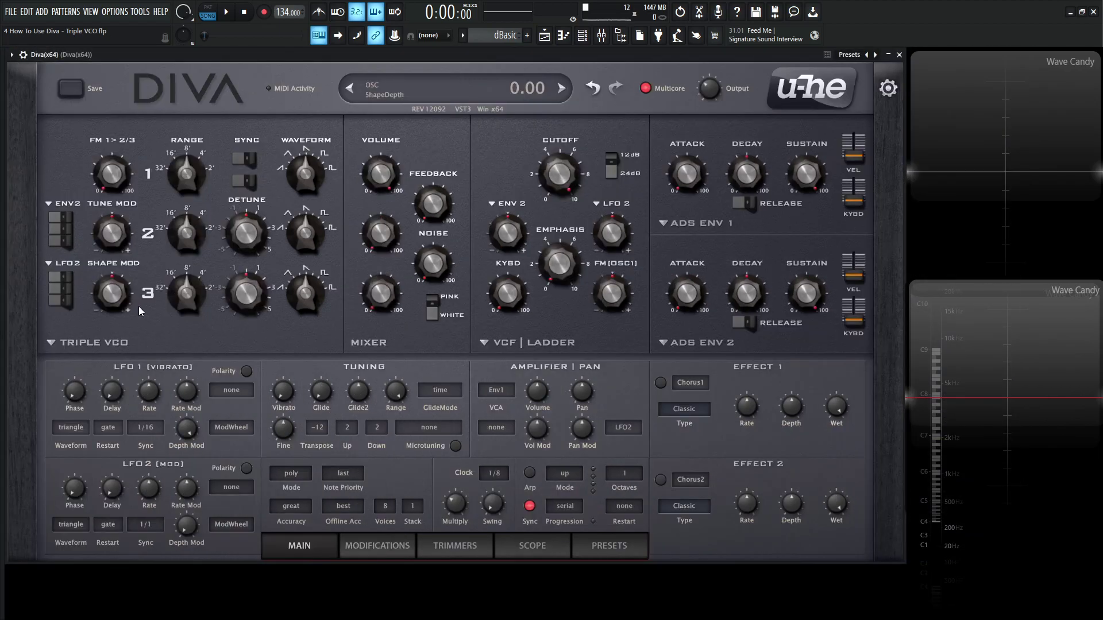
{"action": "left_click", "coordinate": [66, 280]}
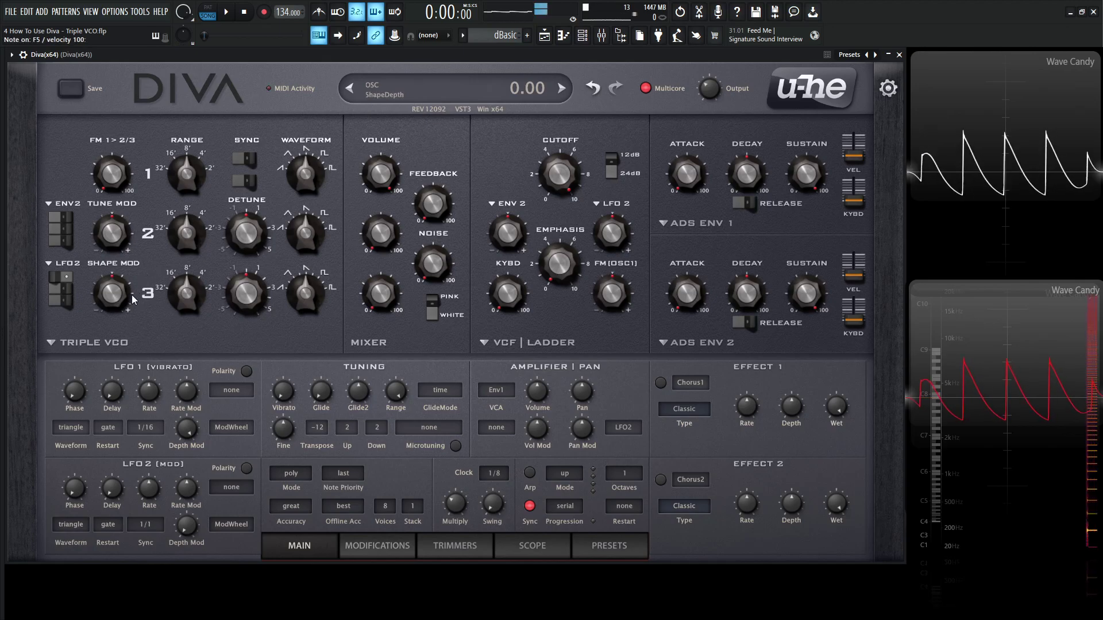
{"action": "scroll", "coordinate": [126, 275], "scroll_direction": "up", "scroll_amount": 15}
{"action": "scroll", "coordinate": [127, 275], "scroll_direction": "up", "scroll_amount": 10}
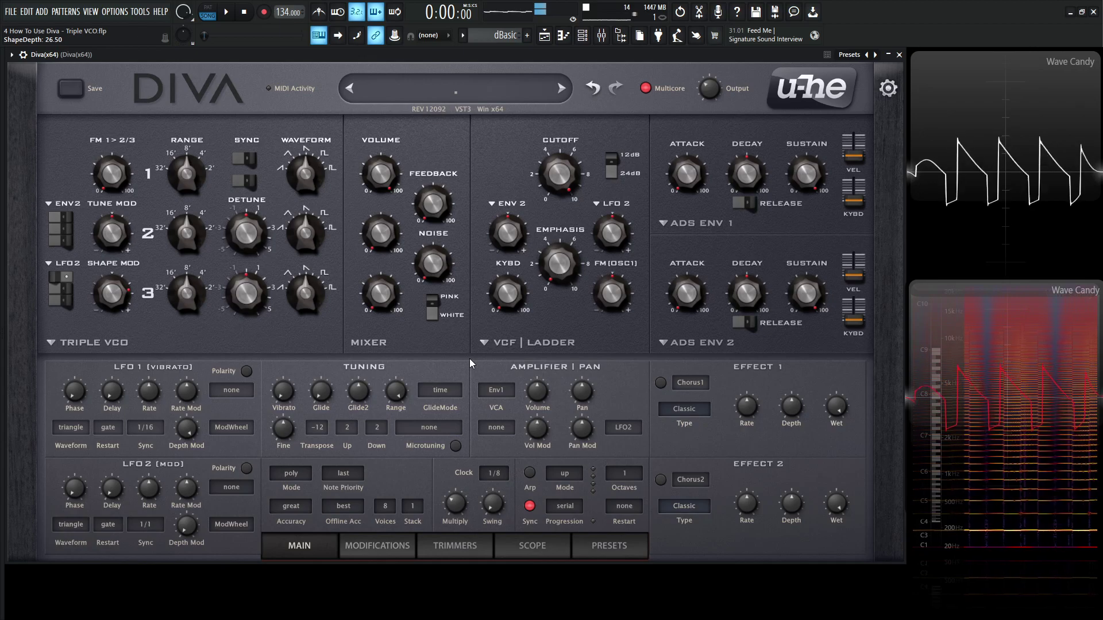
Step: Switch the shape modulation from oscillator 1 to oscillator 2 and audition it with oscillator 2's volume raised
{"action": "left_click", "coordinate": [61, 281]}
{"action": "left_click", "coordinate": [66, 293]}
{"action": "left_click_drag", "start_coordinate": [383, 229], "coordinate": [384, 166]}
{"action": "key", "text": "r"}
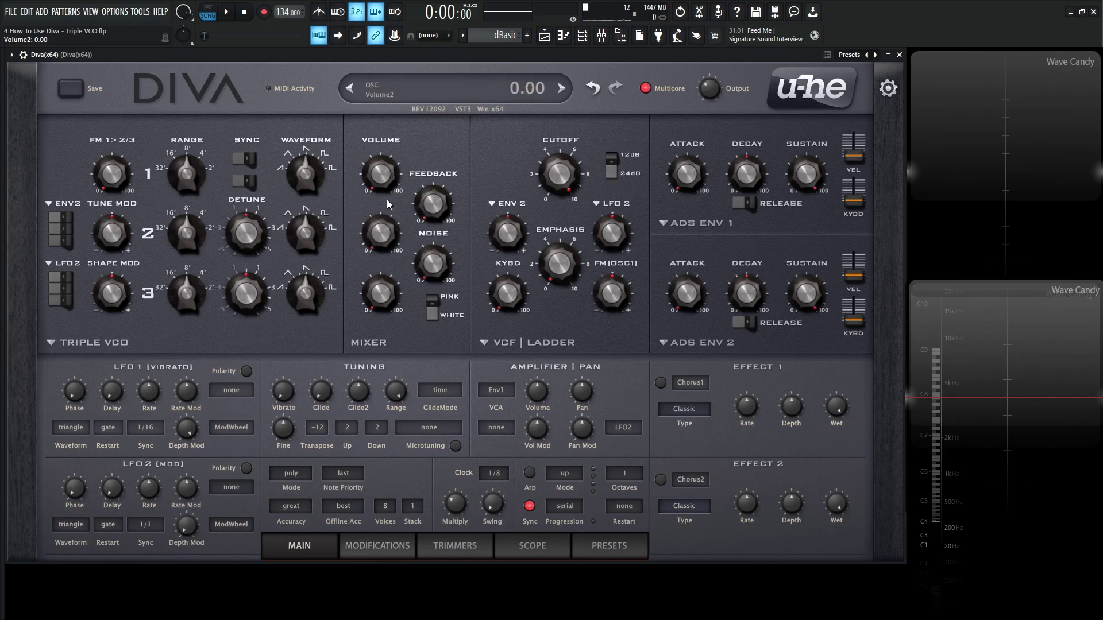
{"action": "key", "text": "r"}
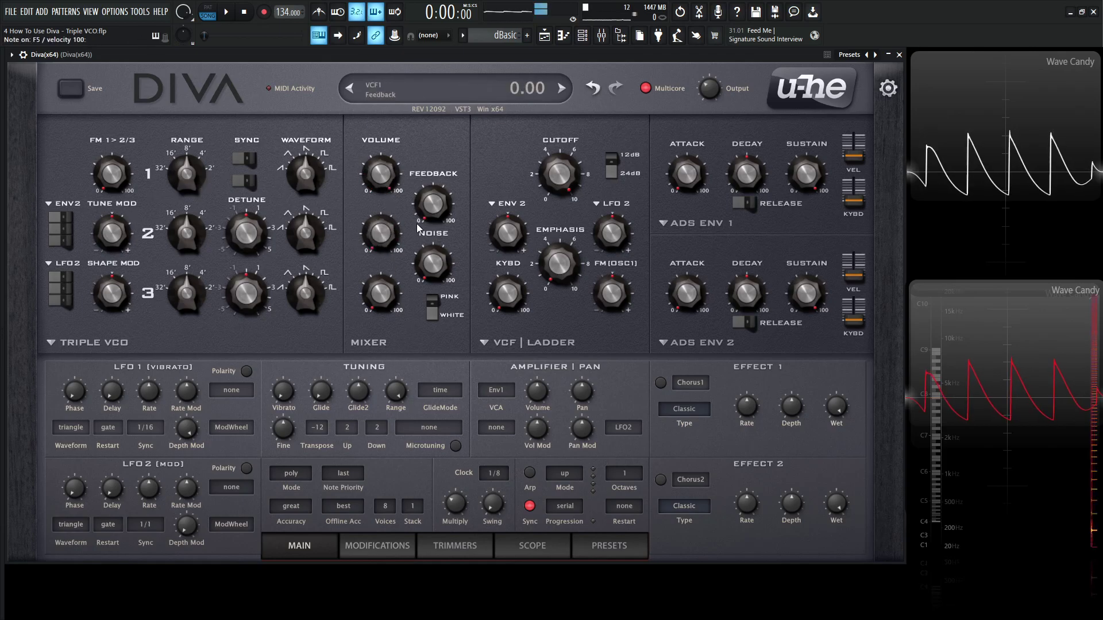
Step: Change the tune modulation source to LFO2
{"action": "left_click", "coordinate": [66, 204]}
{"action": "left_click", "coordinate": [95, 328]}
{"action": "left_click", "coordinate": [73, 207]}
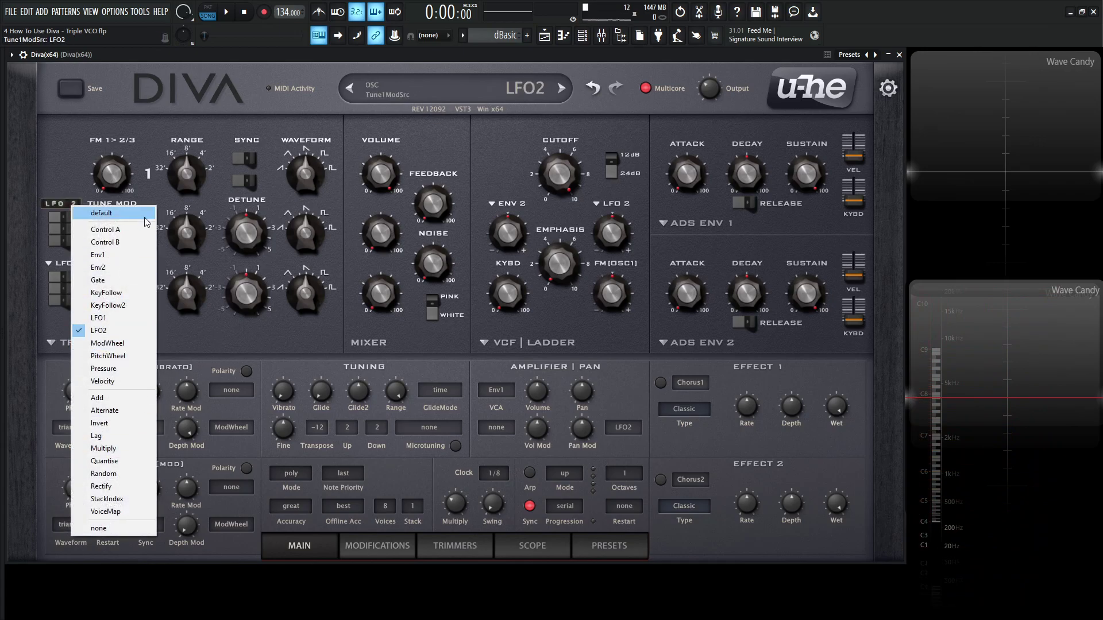
{"action": "left_click", "coordinate": [222, 344]}
{"action": "left_click", "coordinate": [53, 138]}
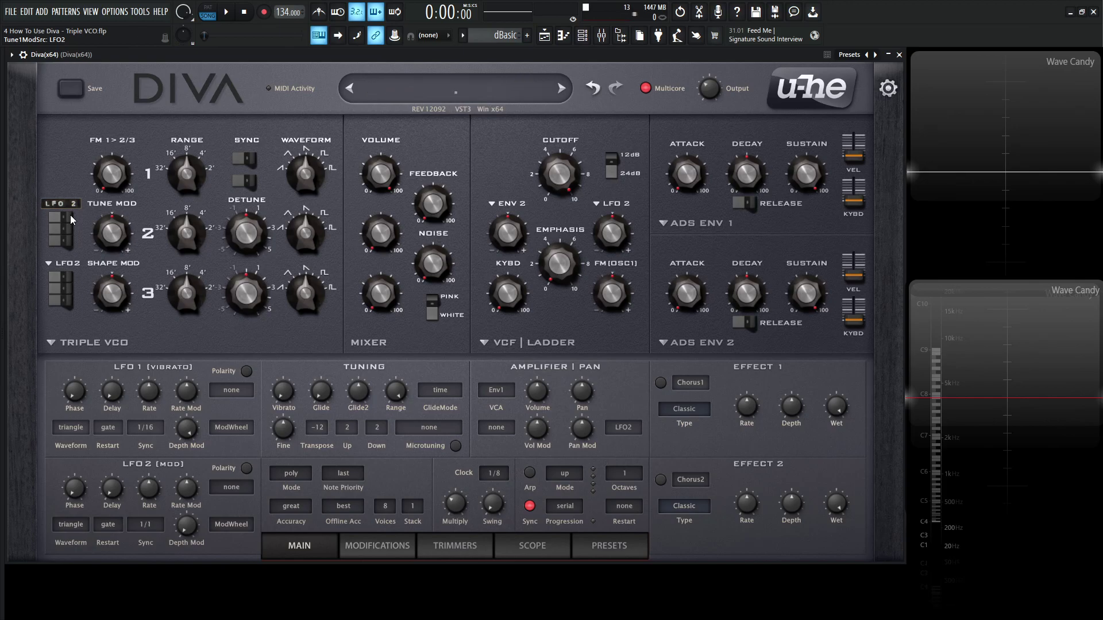
Step: Enable tune modulation for oscillator 1, raise its depth slightly and play a test note
{"action": "mouse_move", "coordinate": [78, 230]}
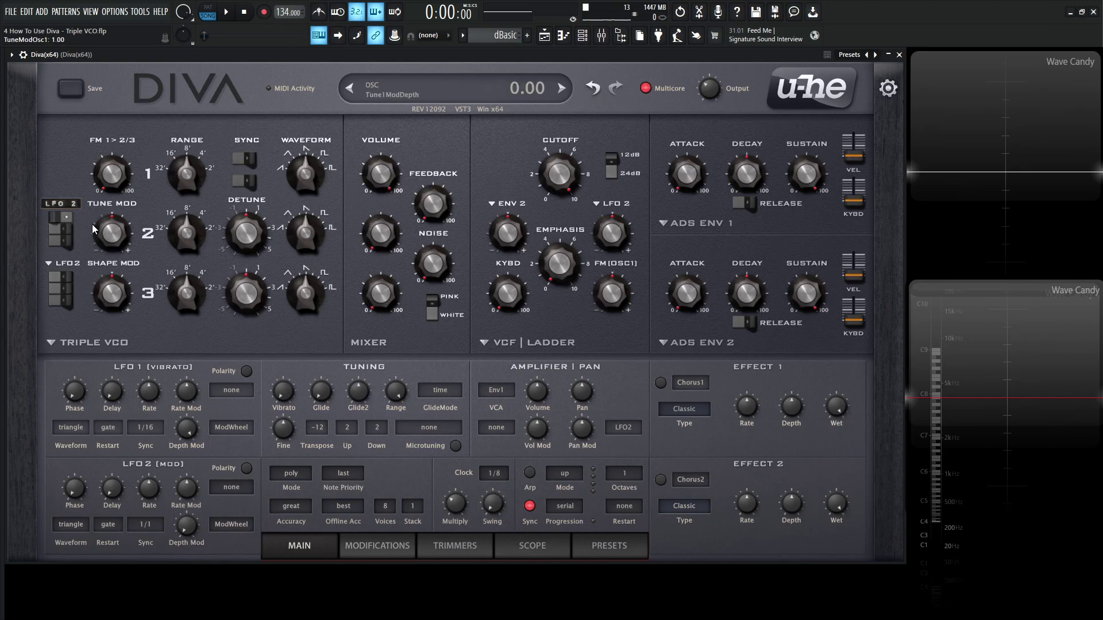
{"action": "mouse_move", "coordinate": [112, 237]}
{"action": "left_mouse_down"}
{"action": "mouse_move", "coordinate": [114, 228]}
{"action": "mouse_move", "coordinate": [117, 238]}
{"action": "left_mouse_up"}
{"action": "key", "text": "r"}
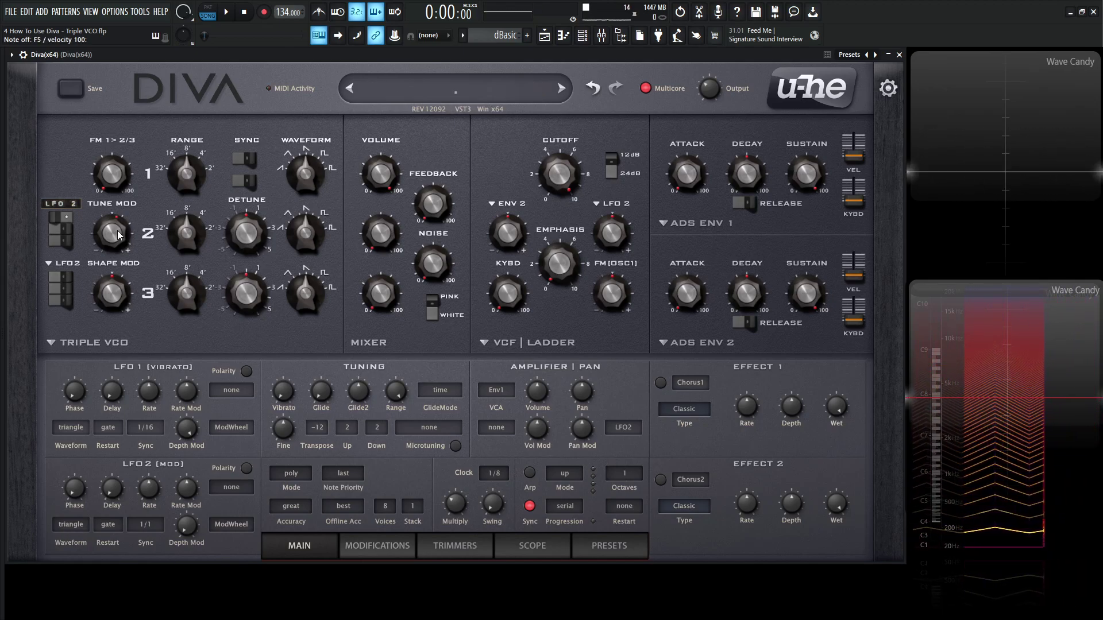
Step: Audition a stronger tune modulation on oscillator 1, then reset the depth and disable that oscillator's tune modulation
{"action": "left_click_drag", "start_coordinate": [121, 245], "coordinate": [132, 142]}
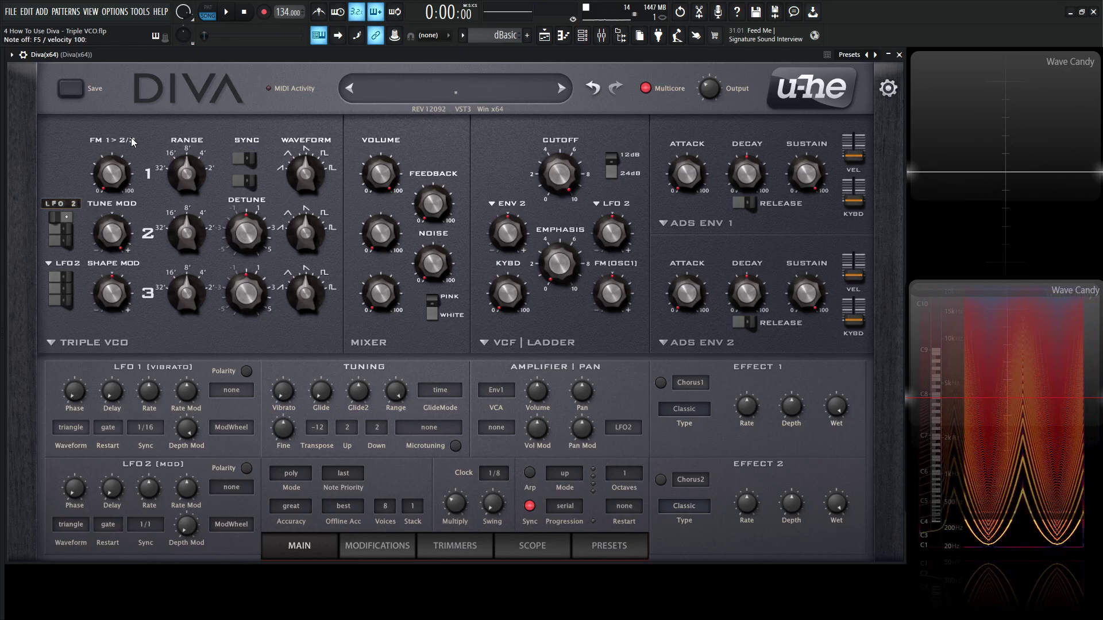
{"action": "double_click", "coordinate": [112, 233]}
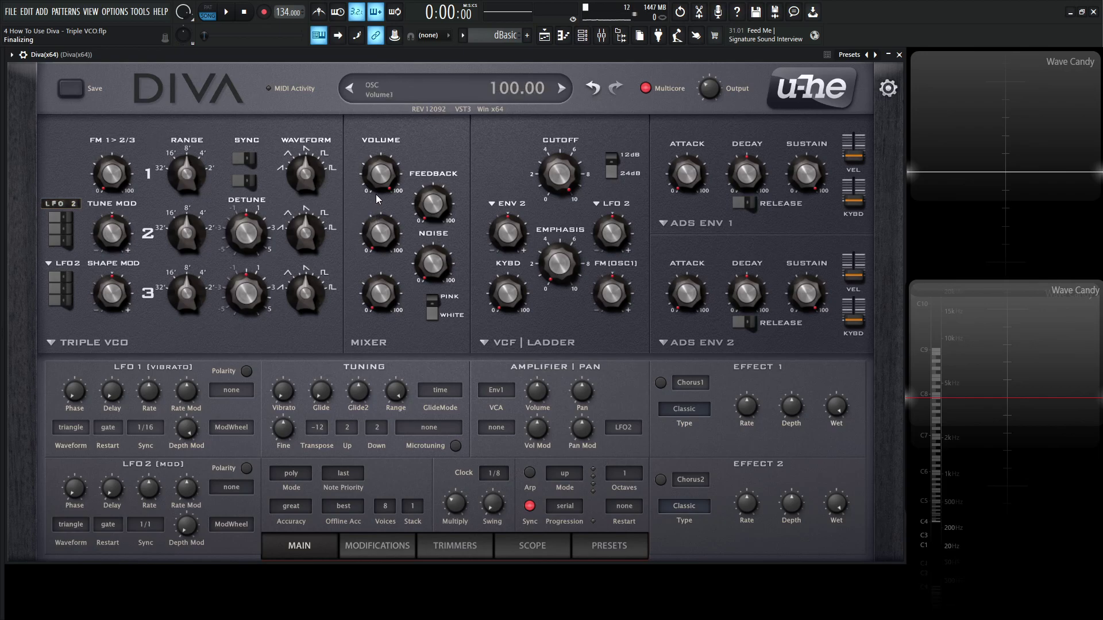
Step: Lower oscillator 1's mixer volume and play several test notes to prepare the FM demonstration
{"action": "mouse_move", "coordinate": [381, 183]}
{"action": "left_mouse_down"}
{"action": "mouse_move", "coordinate": [384, 268]}
{"action": "mouse_move", "coordinate": [386, 189]}
{"action": "left_mouse_up"}
{"action": "key", "text": "r"}
{"action": "key", "text": "r"}
{"action": "key", "text": "r"}
{"action": "key", "text": "r"}
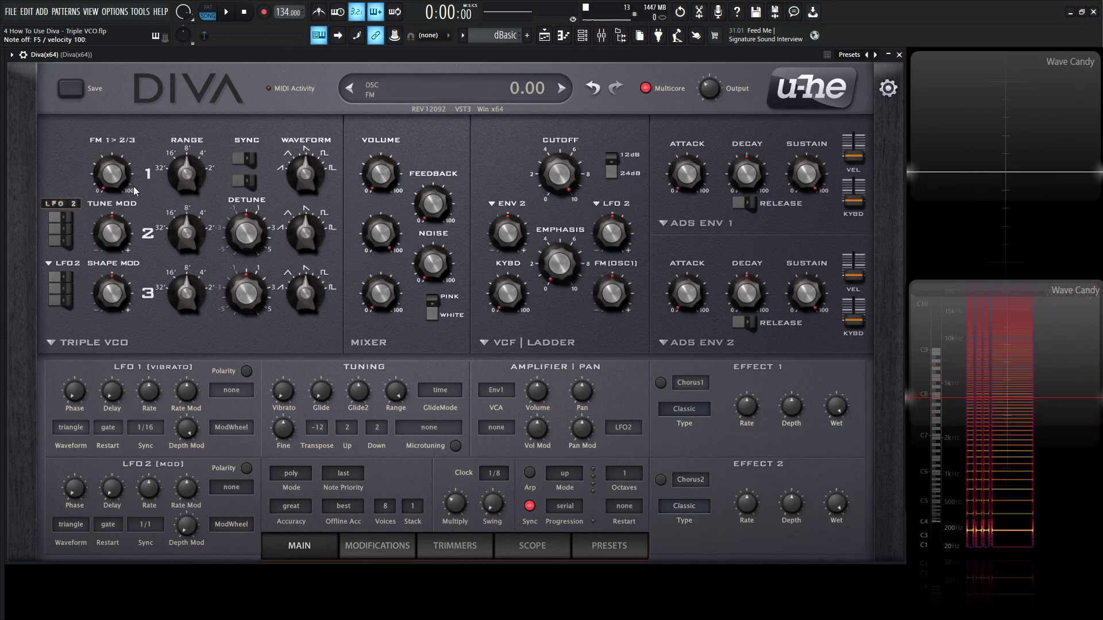
{"action": "key", "text": "v"}
Step: Raise the FM amount from oscillator 1 to 76.50 and set oscillator 1's range to 32'
{"action": "left_click_drag", "start_coordinate": [119, 186], "coordinate": [108, 110]}
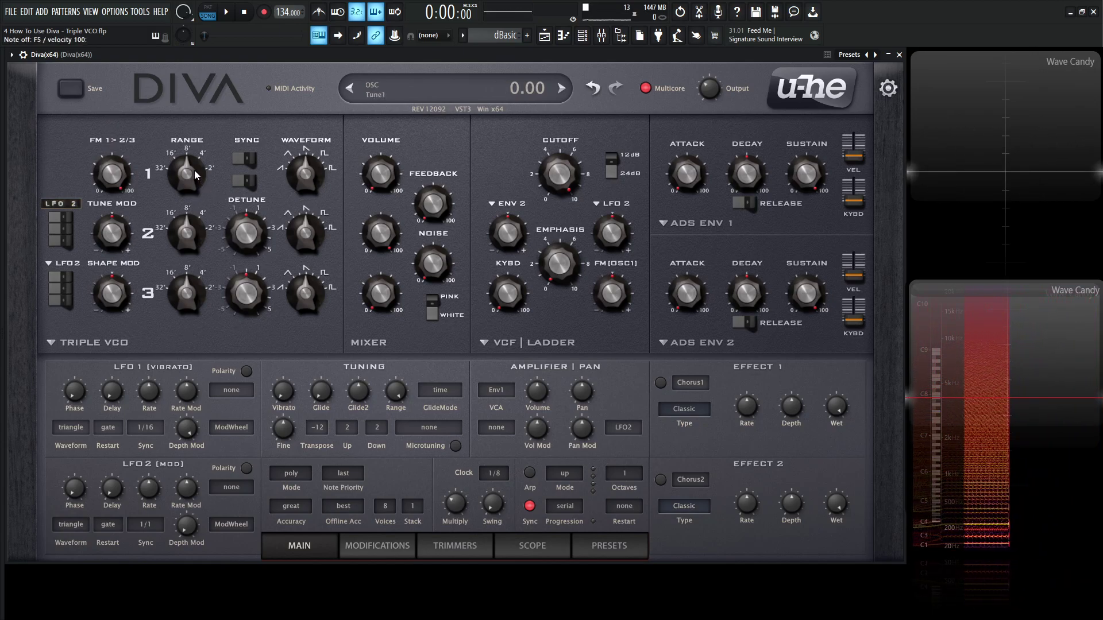
{"action": "left_click_drag", "start_coordinate": [194, 170], "coordinate": [184, 299]}
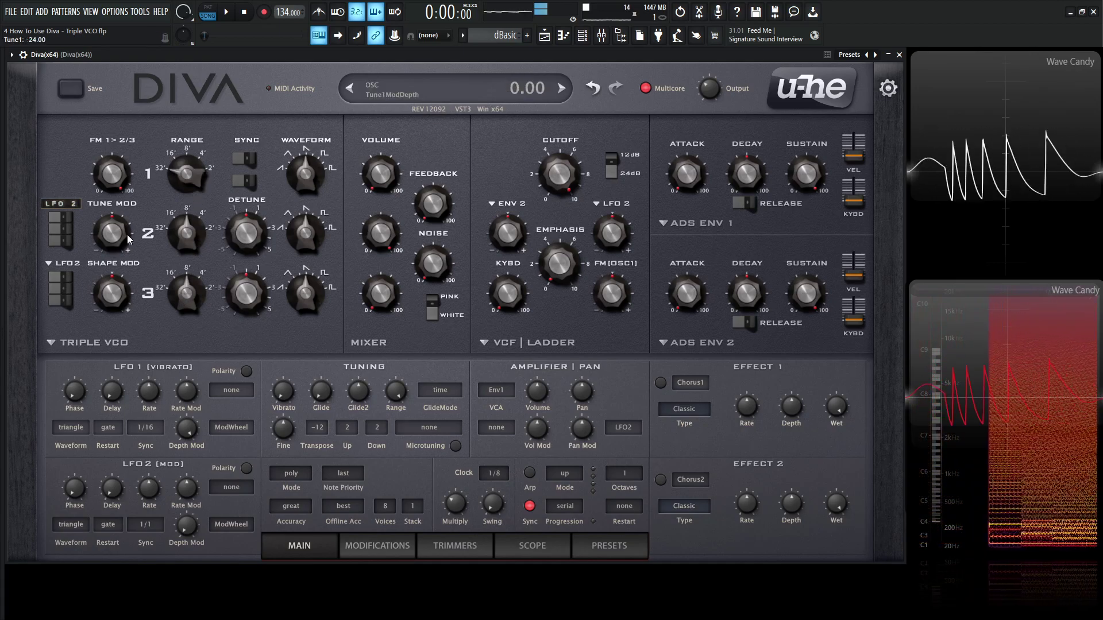
{"action": "left_click_drag", "start_coordinate": [113, 183], "coordinate": [130, 200]}
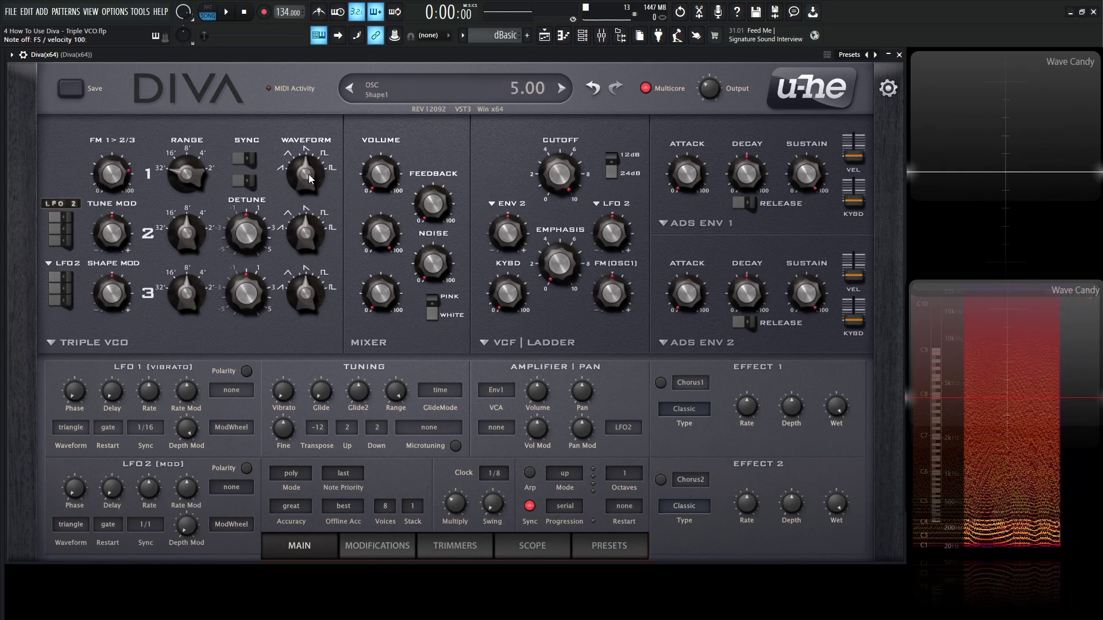
Step: Set oscillator 1's waveform shape to 4.90, audition its LFO2 shape modulation at a raised depth and reset that depth
{"action": "mouse_move", "coordinate": [309, 183]}
{"action": "left_mouse_down"}
{"action": "mouse_move", "coordinate": [311, 156]}
{"action": "mouse_move", "coordinate": [312, 182]}
{"action": "mouse_move", "coordinate": [314, 163]}
{"action": "mouse_move", "coordinate": [301, 184]}
{"action": "mouse_move", "coordinate": [309, 173]}
{"action": "left_mouse_up"}
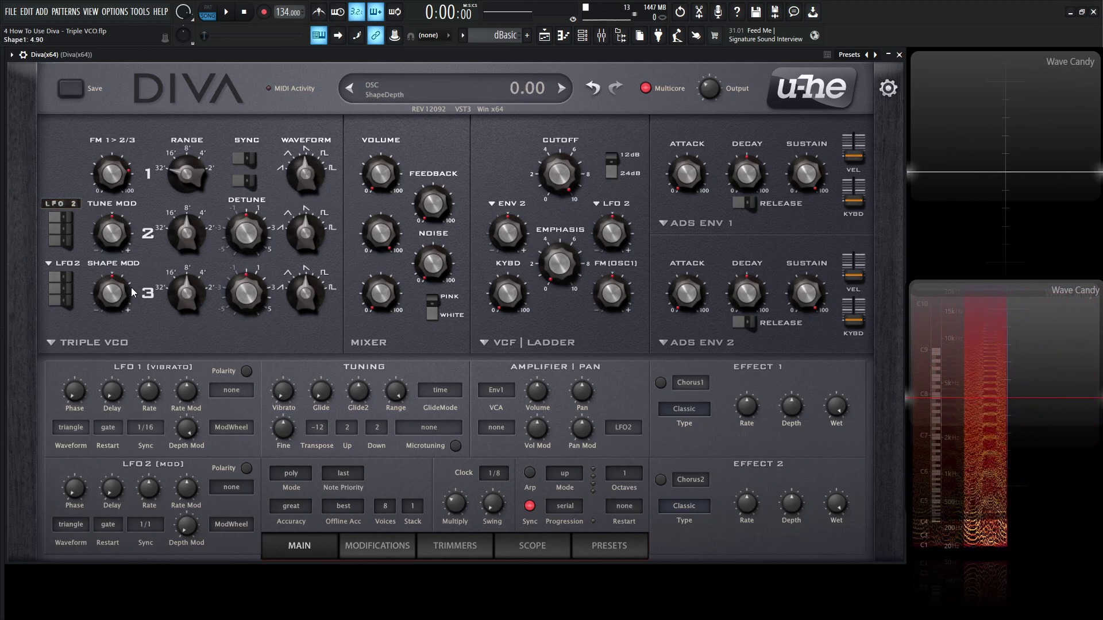
{"action": "left_click", "coordinate": [69, 276]}
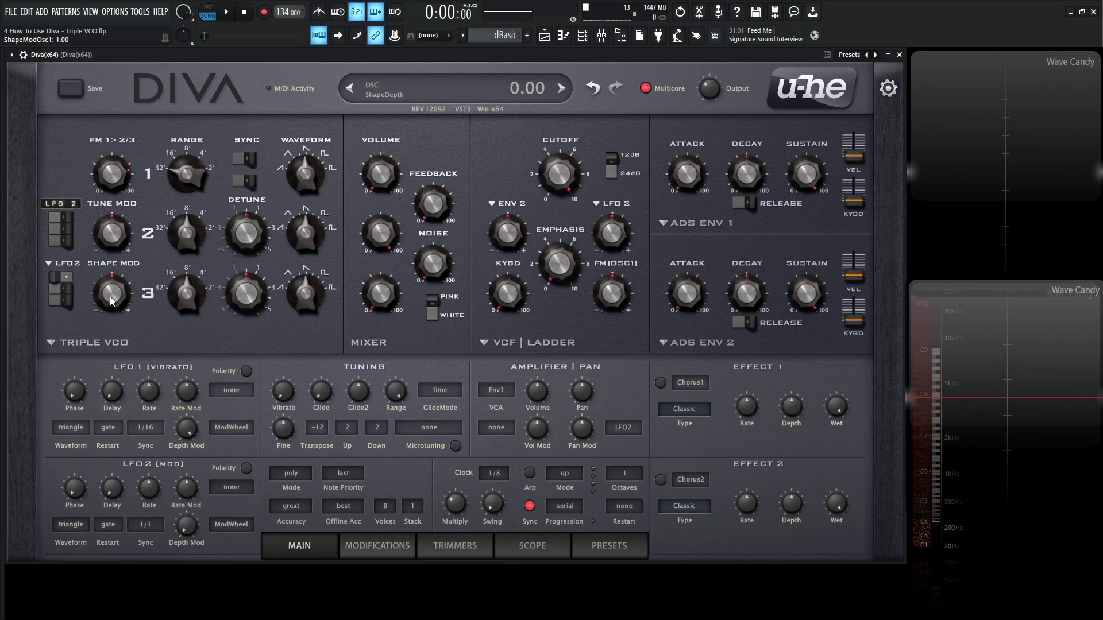
{"action": "left_click_drag", "start_coordinate": [118, 300], "coordinate": [133, 306]}
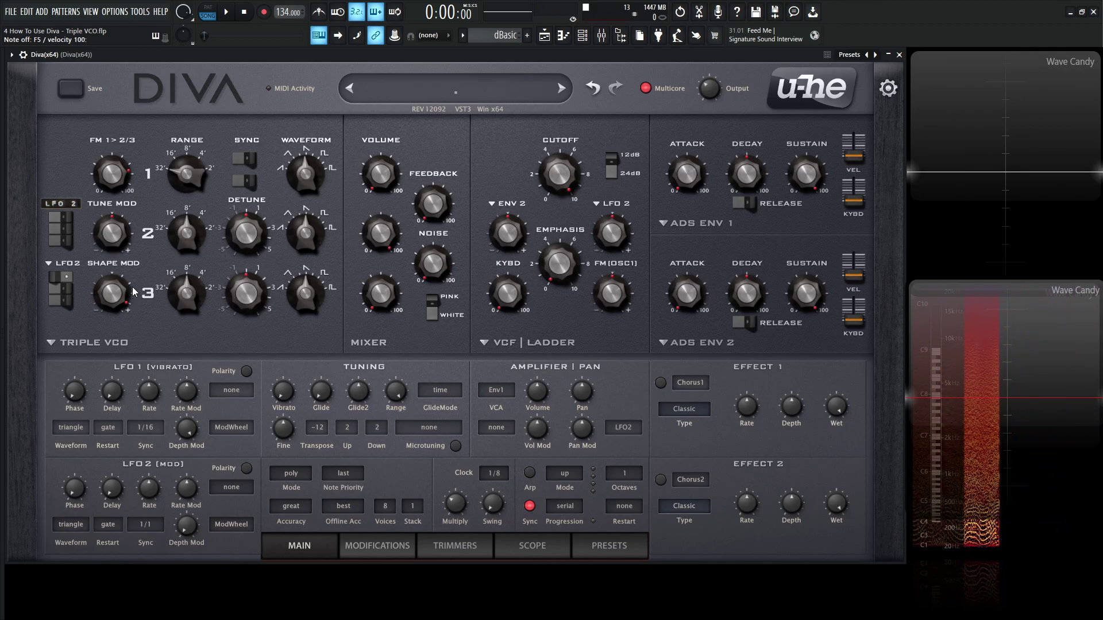
{"action": "double_click", "coordinate": [112, 293]}
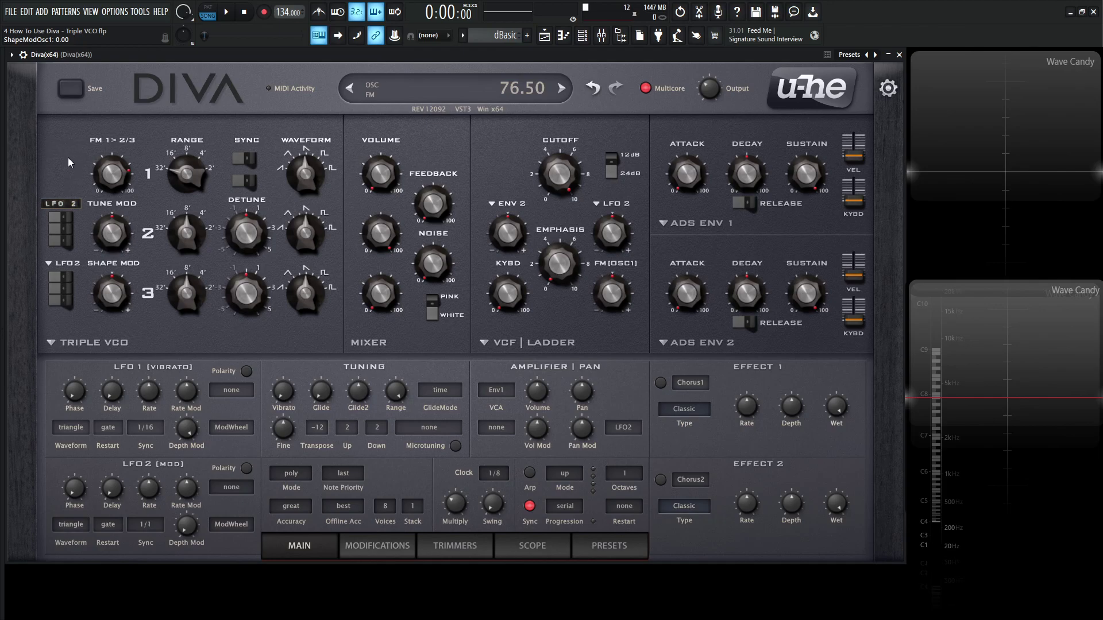
Step: Set the FM amount to 50.50 and modulate it with LFO2 at a depth of 42.00
{"action": "left_click_drag", "start_coordinate": [111, 172], "coordinate": [122, 213]}
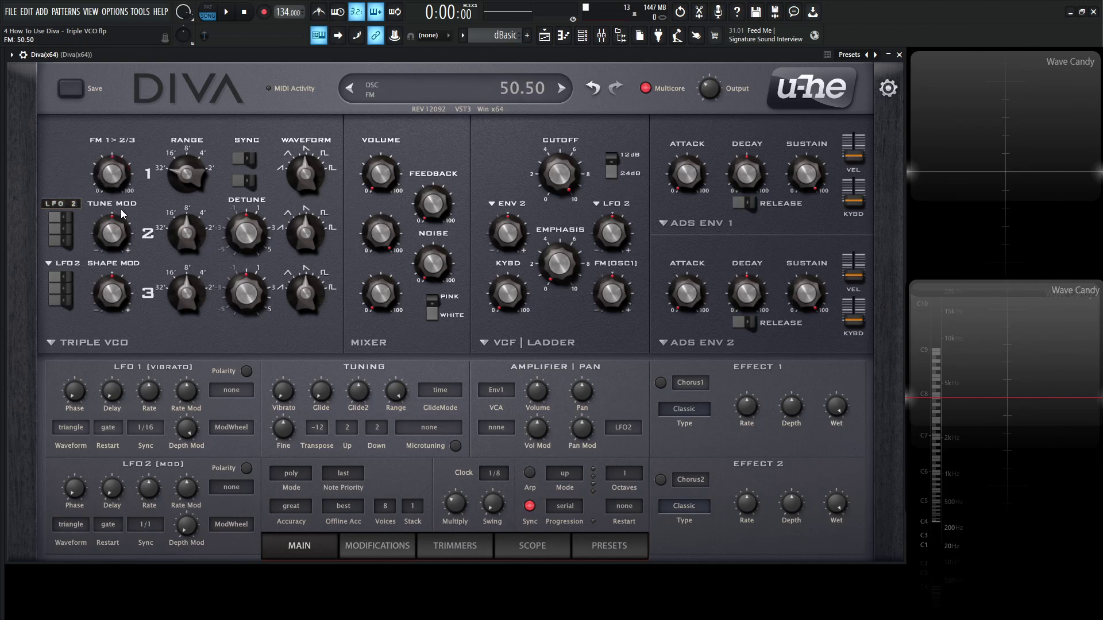
{"action": "left_click", "coordinate": [381, 547]}
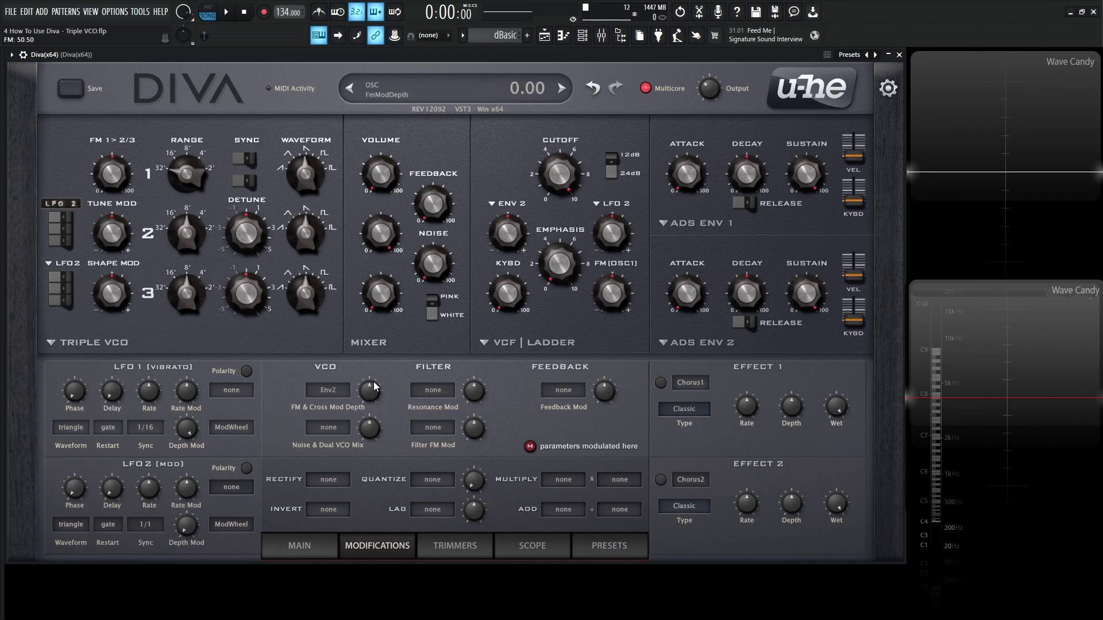
{"action": "left_click", "coordinate": [332, 395]}
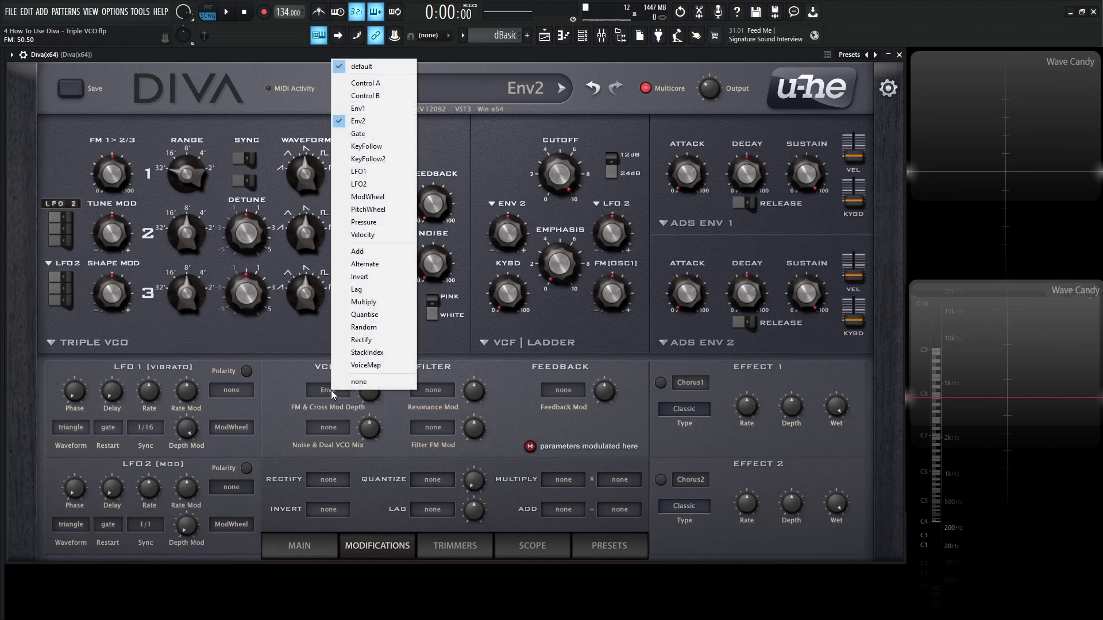
{"action": "left_click", "coordinate": [371, 184]}
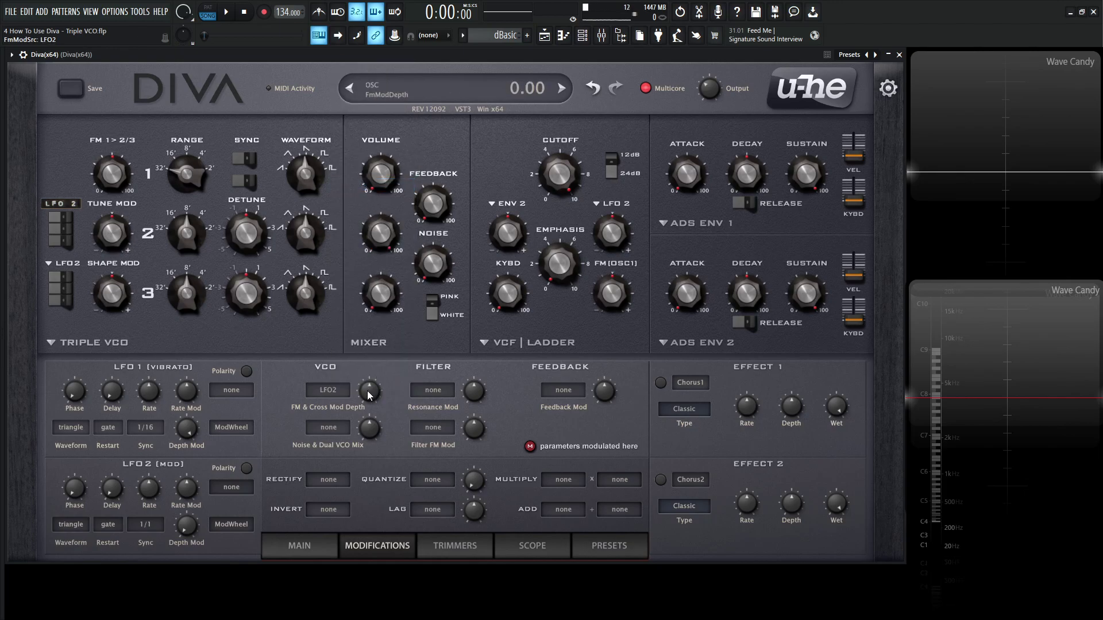
{"action": "left_click_drag", "start_coordinate": [368, 392], "coordinate": [367, 365]}
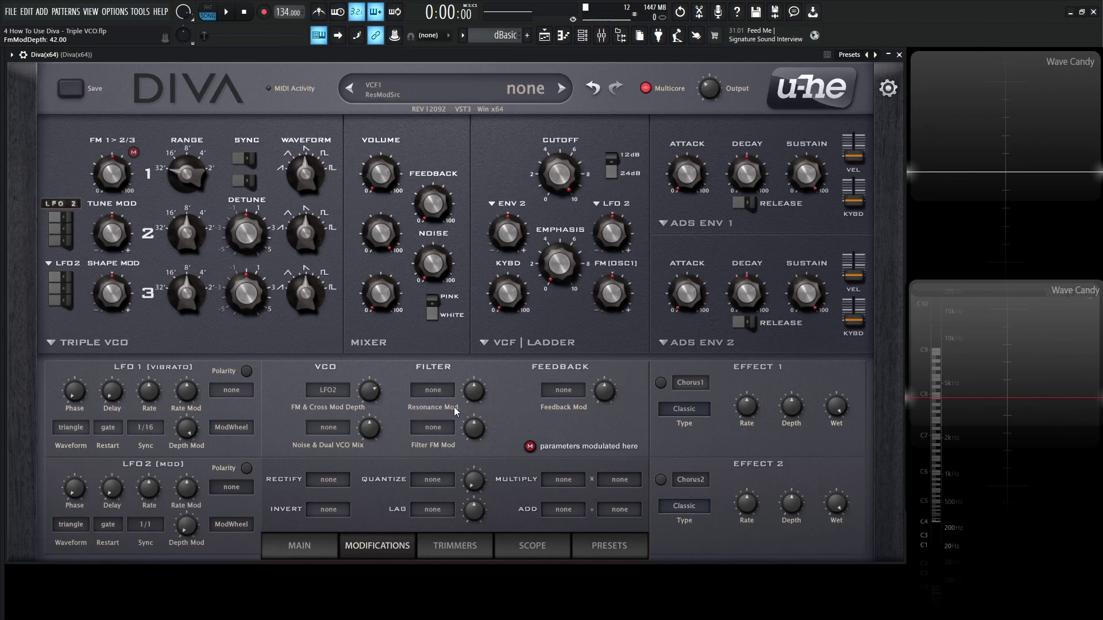
Step: Assign LFO2 as the modulation source for the filter resonance
{"action": "left_click", "coordinate": [443, 392]}
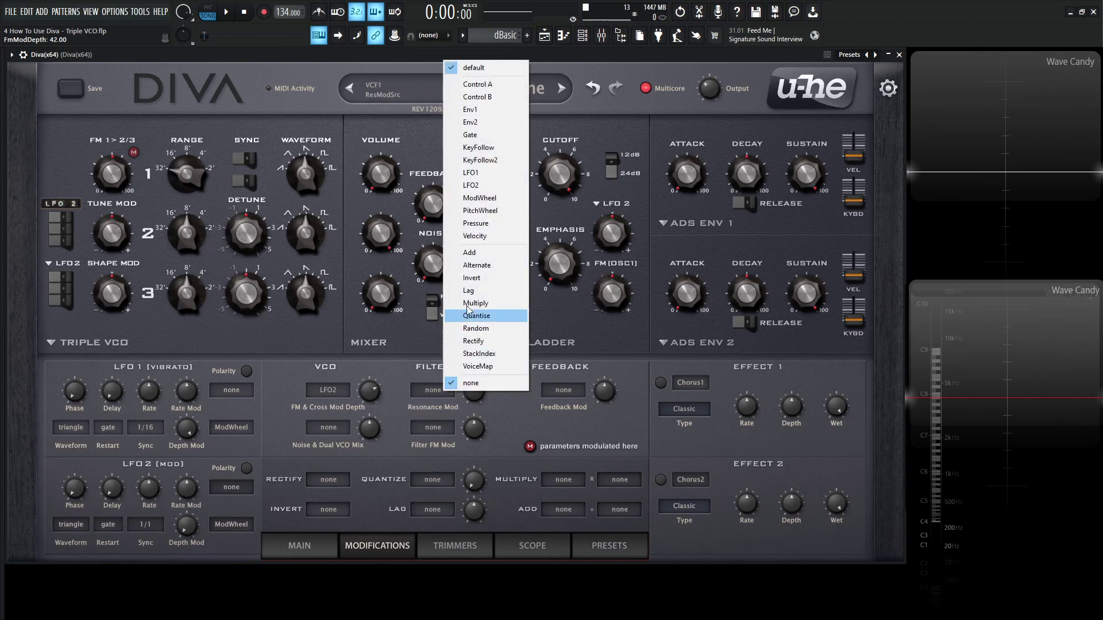
{"action": "left_click", "coordinate": [472, 184]}
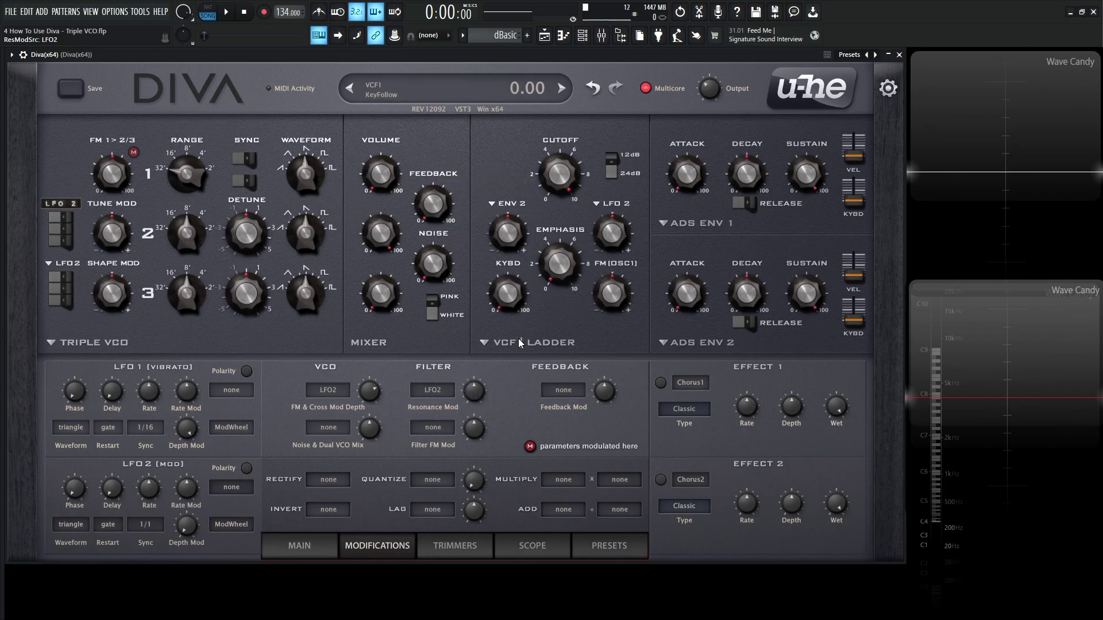
{"action": "left_click_drag", "start_coordinate": [484, 383], "coordinate": [483, 372]}
{"action": "left_click", "coordinate": [333, 543]}
{"action": "left_click", "coordinate": [362, 543]}
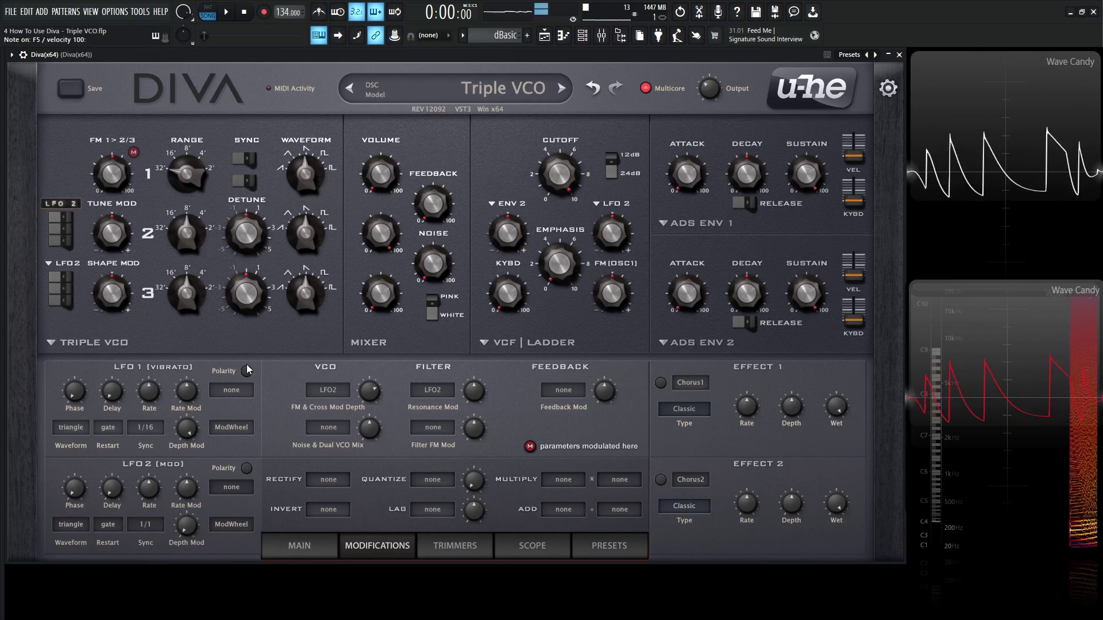
Step: Audition the LFO2 modulation of FM at different depths, including 80.00 and 38.00, and reset the depth
{"action": "left_click_drag", "start_coordinate": [370, 397], "coordinate": [373, 385]}
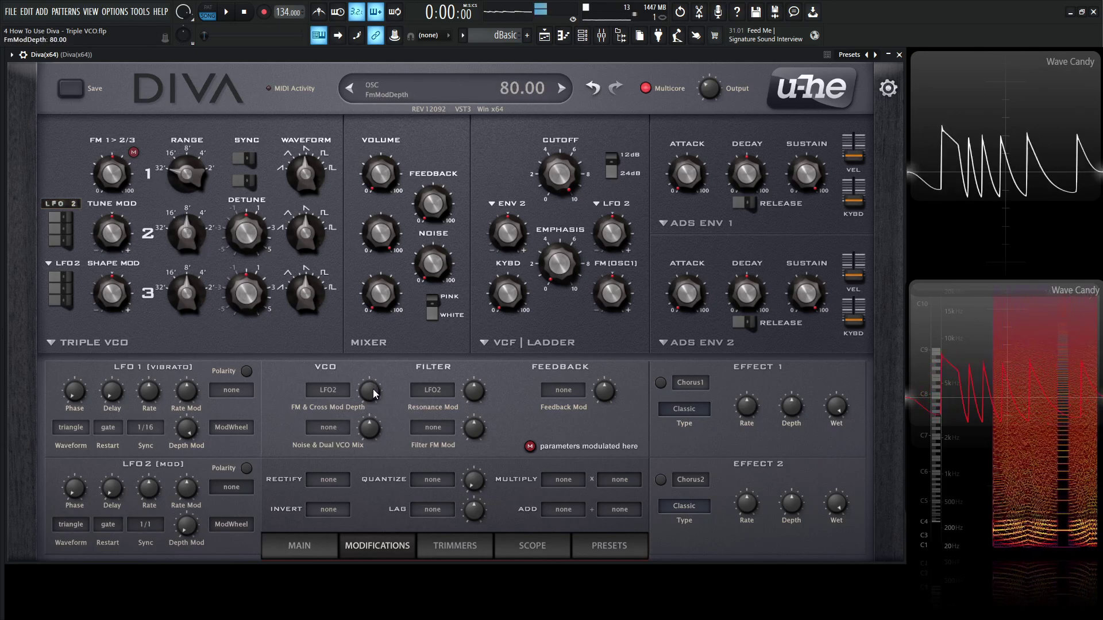
{"action": "left_click_drag", "start_coordinate": [374, 393], "coordinate": [370, 408]}
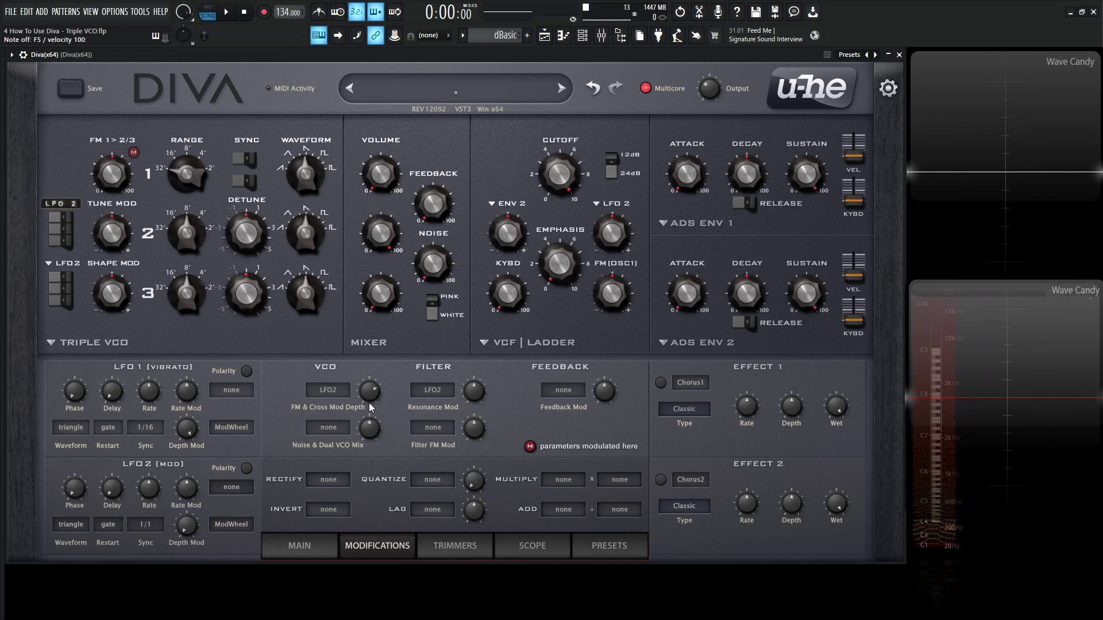
{"action": "key", "text": "r"}
{"action": "left_click_drag", "start_coordinate": [370, 405], "coordinate": [370, 386]}
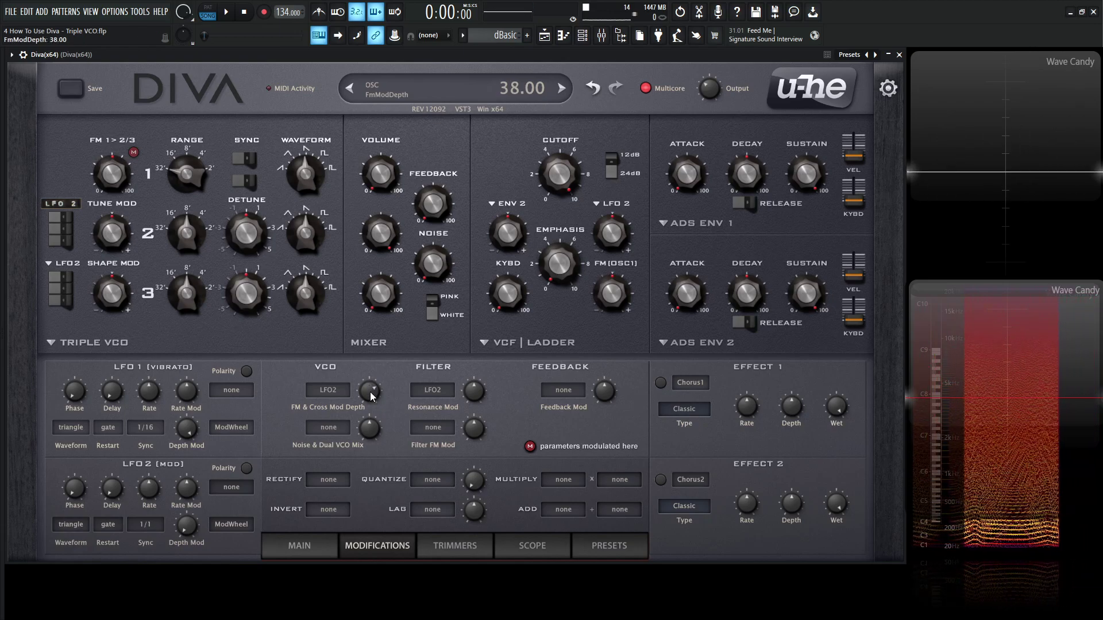
{"action": "double_click", "coordinate": [371, 386]}
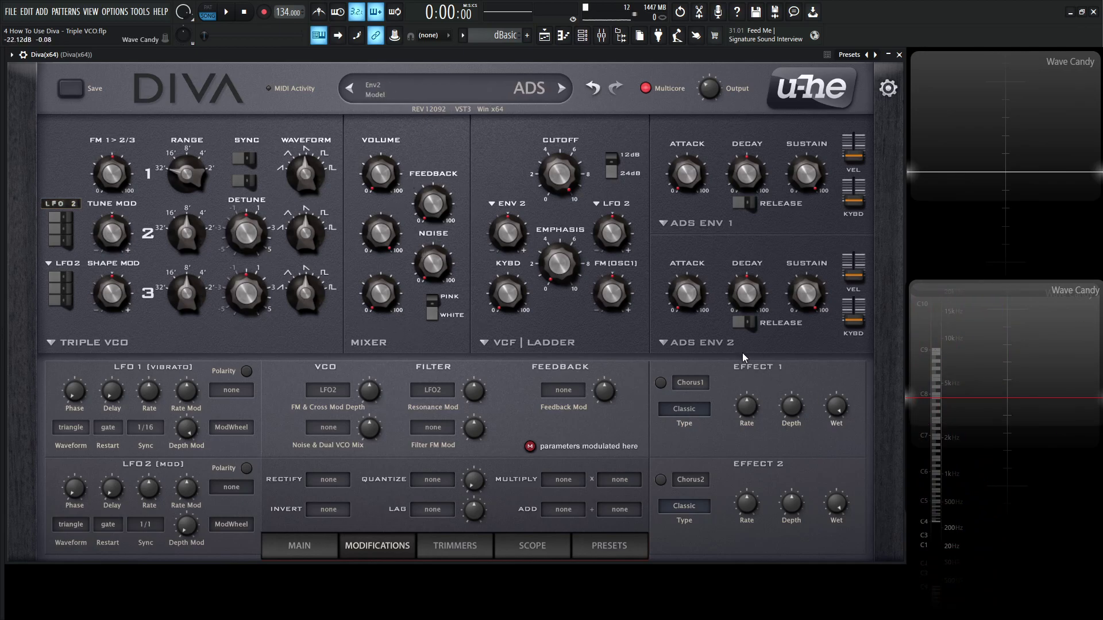
Step: Initialise the patch to its default settings
{"action": "right_click", "coordinate": [504, 95]}
{"action": "left_click", "coordinate": [524, 111]}
{"action": "left_click_drag", "start_coordinate": [565, 186], "coordinate": [562, 180]}
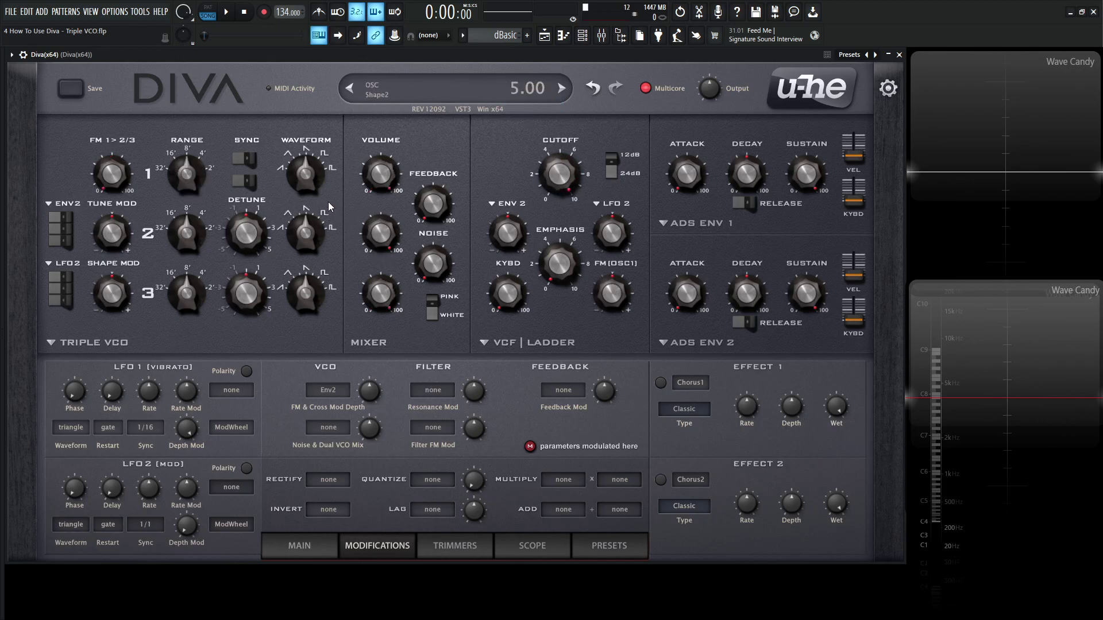
Step: Set oscillator 1's range to 16', keep oscillator 3's volume at 0.00 and play a series of test notes
{"action": "left_click_drag", "start_coordinate": [191, 195], "coordinate": [192, 215]}
{"action": "left_click_drag", "start_coordinate": [384, 238], "coordinate": [385, 239]}
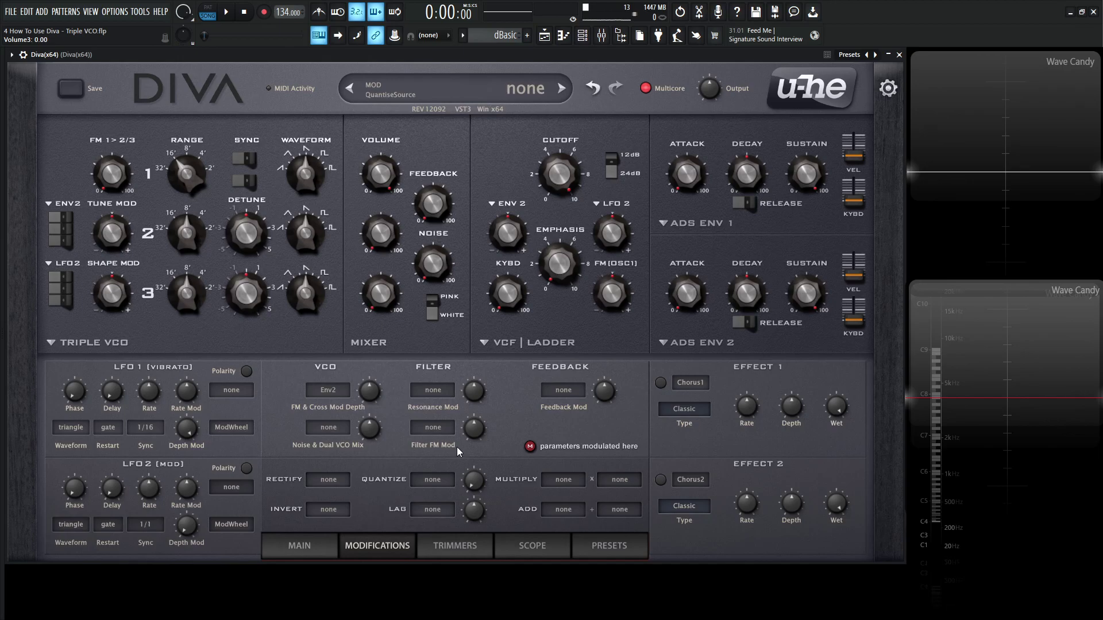
{"action": "key", "text": "v"}
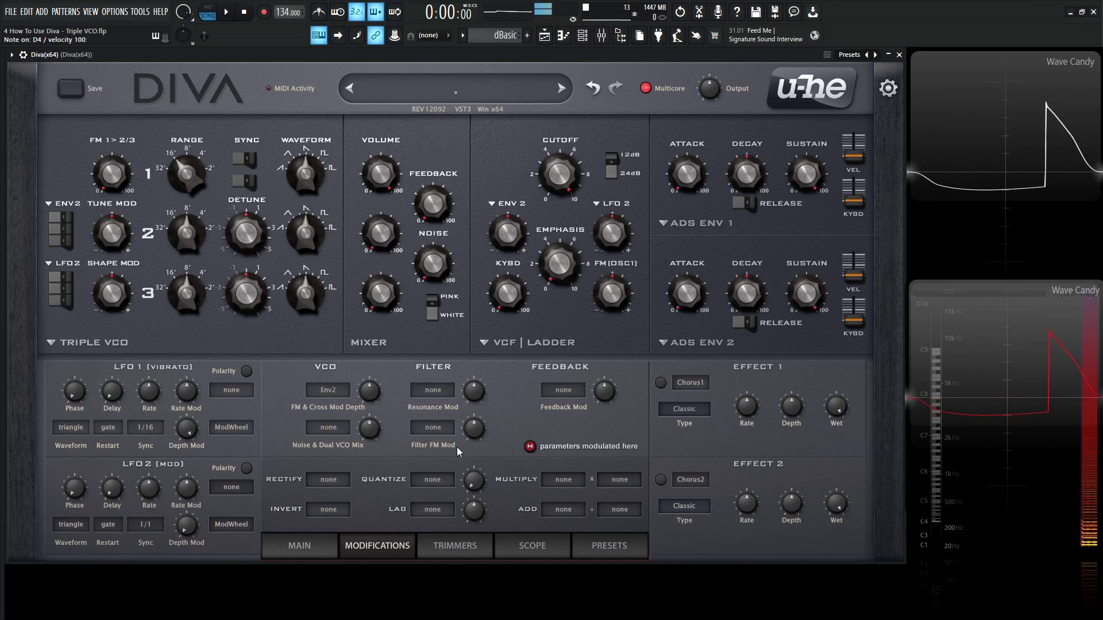
{"action": "key", "text": "v"}
{"action": "key", "text": "z"}
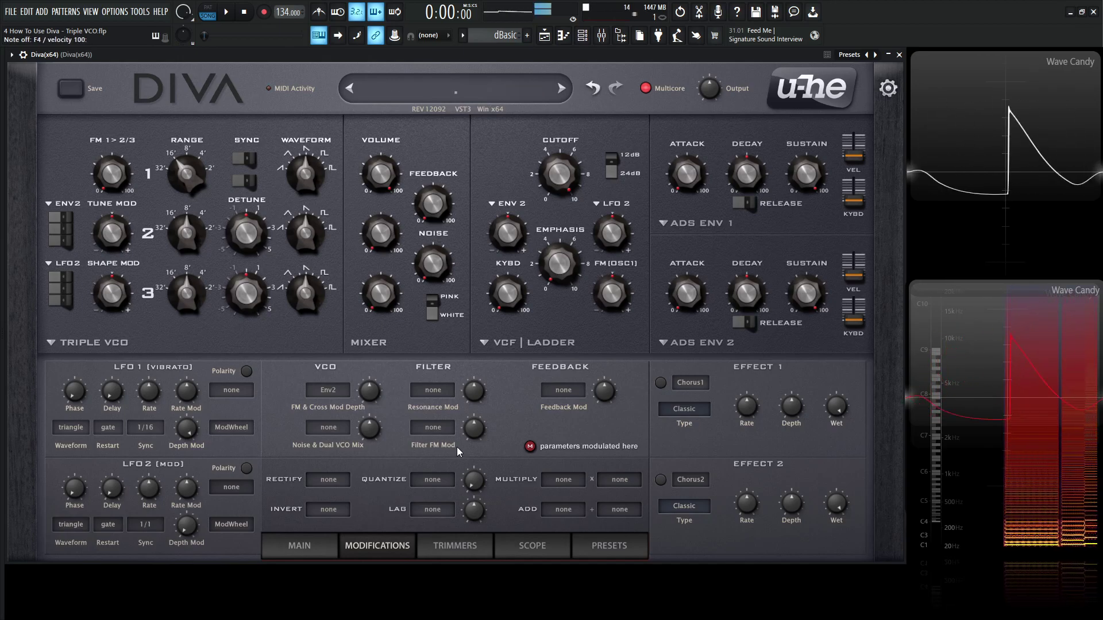
{"action": "key", "text": "c"}
{"action": "key", "text": "b"}
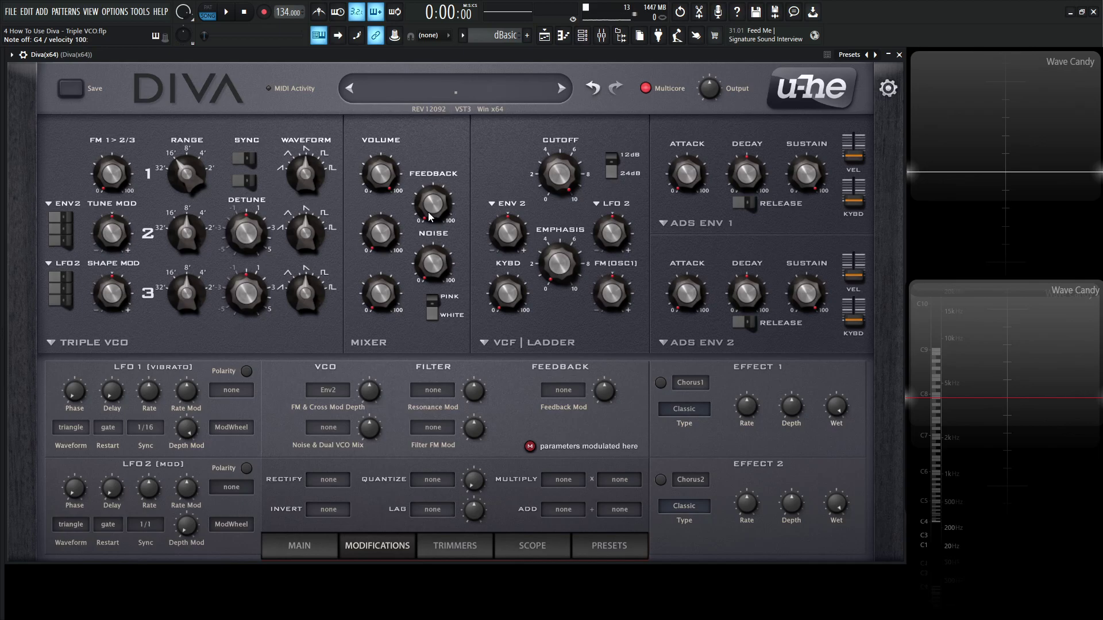
Step: Audition the mixer feedback by sweeping it up while playing notes, and return it to 0.00
{"action": "key", "text": "b"}
{"action": "mouse_move", "coordinate": [426, 204]}
{"action": "left_mouse_down"}
{"action": "mouse_move", "coordinate": [423, 130]}
{"action": "mouse_move", "coordinate": [422, 218]}
{"action": "left_mouse_up"}
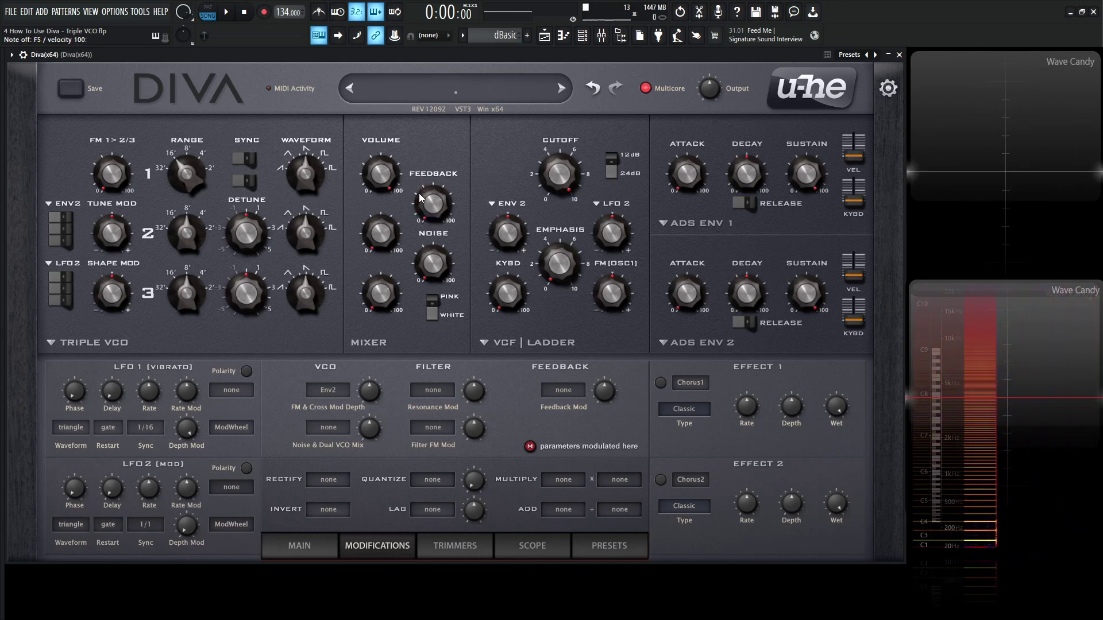
{"action": "left_click_drag", "start_coordinate": [435, 216], "coordinate": [410, 186]}
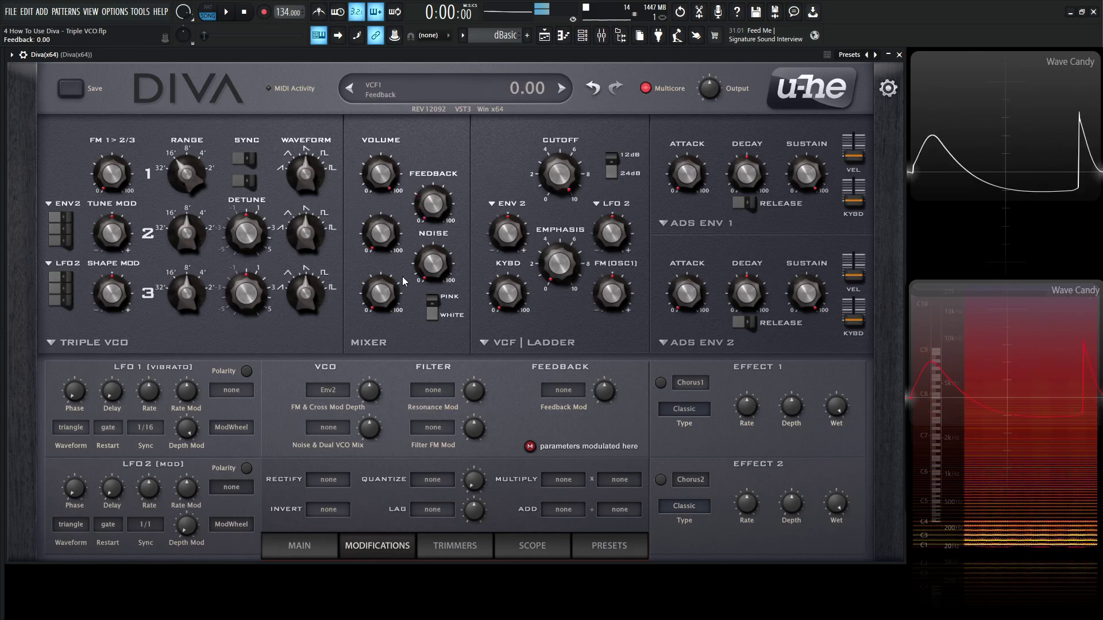
{"action": "left_click_drag", "start_coordinate": [402, 274], "coordinate": [455, 359]}
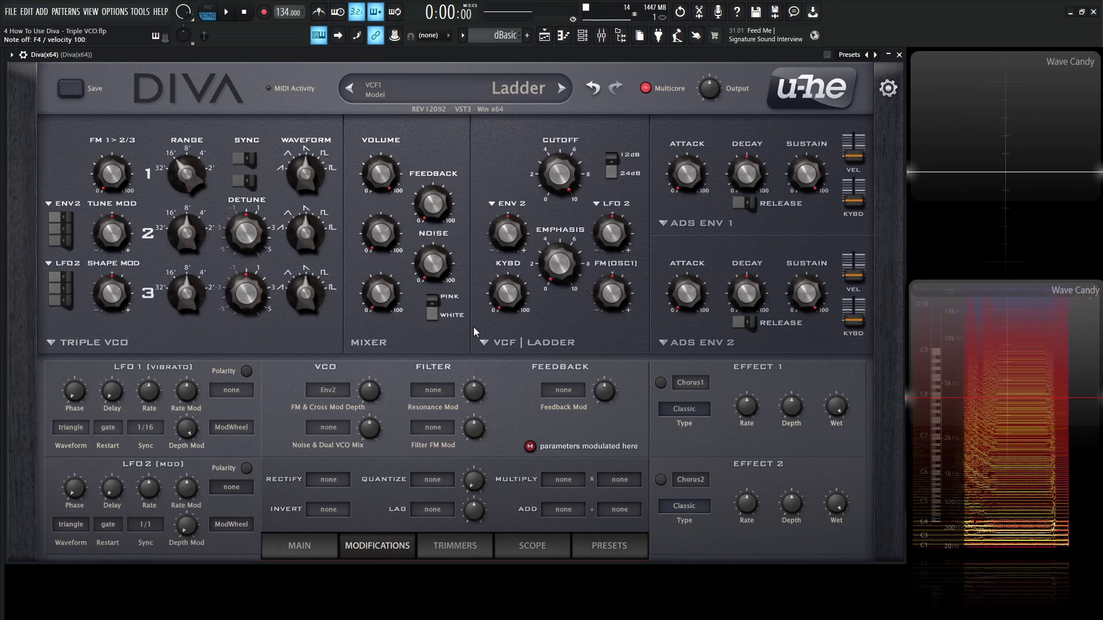
Step: Turn oscillator 1's mixer volume all the way down and play a test note
{"action": "mouse_move", "coordinate": [449, 206]}
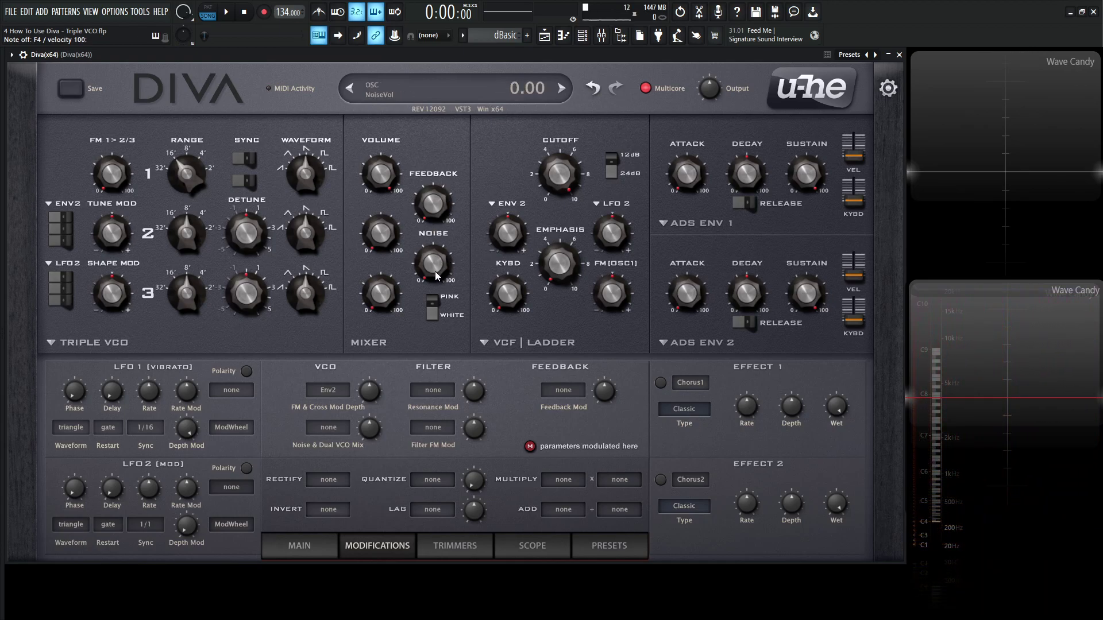
{"action": "left_click_drag", "start_coordinate": [390, 178], "coordinate": [411, 461]}
{"action": "key", "text": "w"}
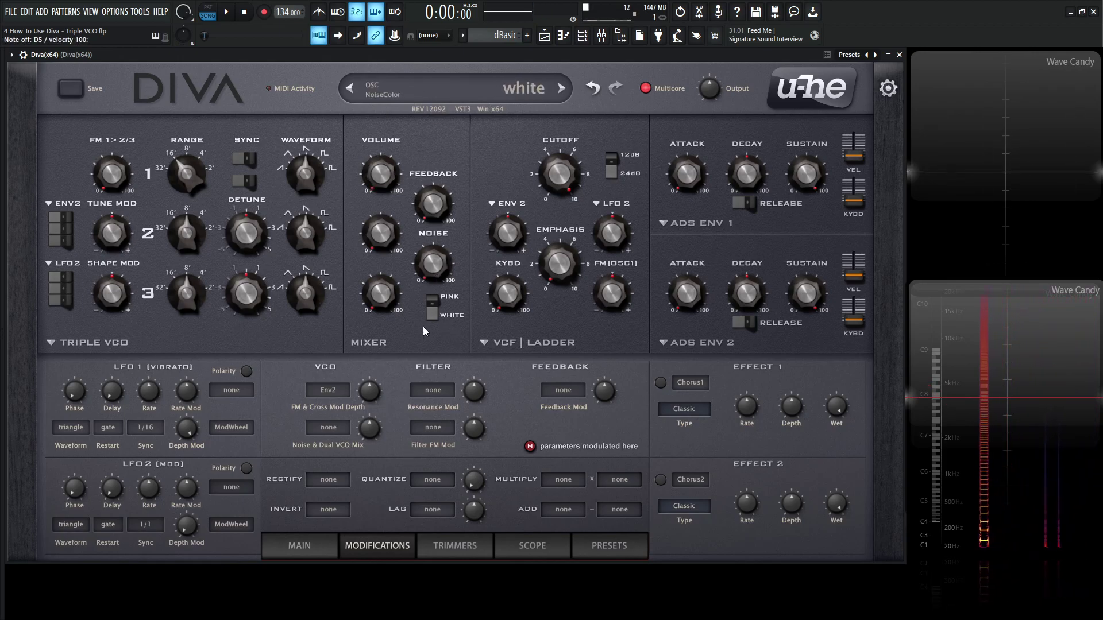
Step: Raise the noise volume to 50.00, audition the white noise and switch the noise colour to pink
{"action": "left_click_drag", "start_coordinate": [433, 277], "coordinate": [434, 201]}
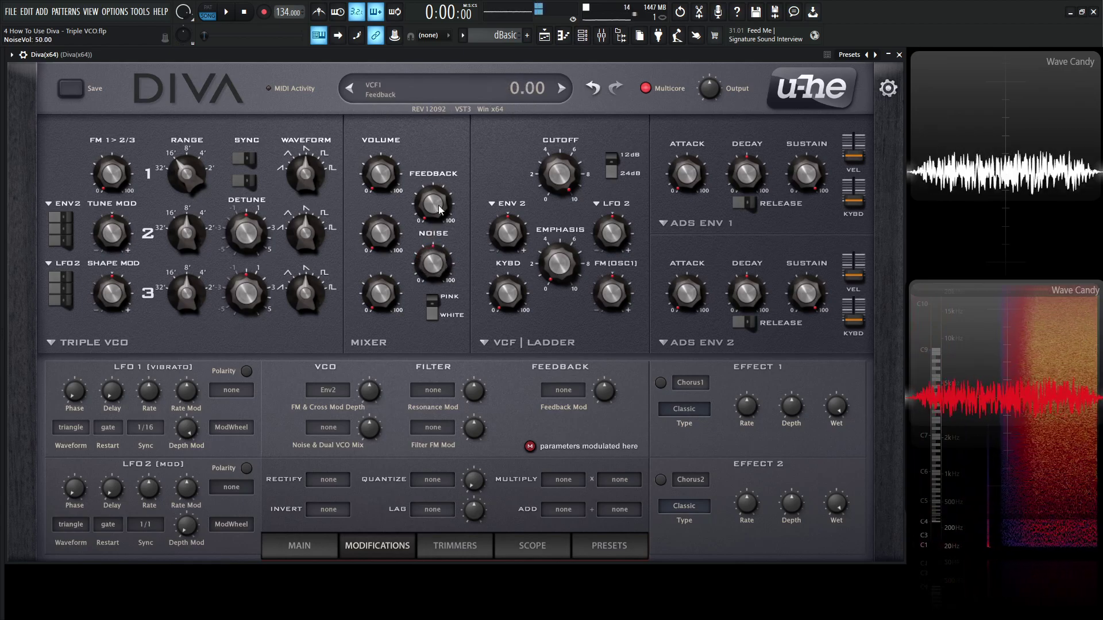
{"action": "left_click_drag", "start_coordinate": [434, 268], "coordinate": [434, 259]}
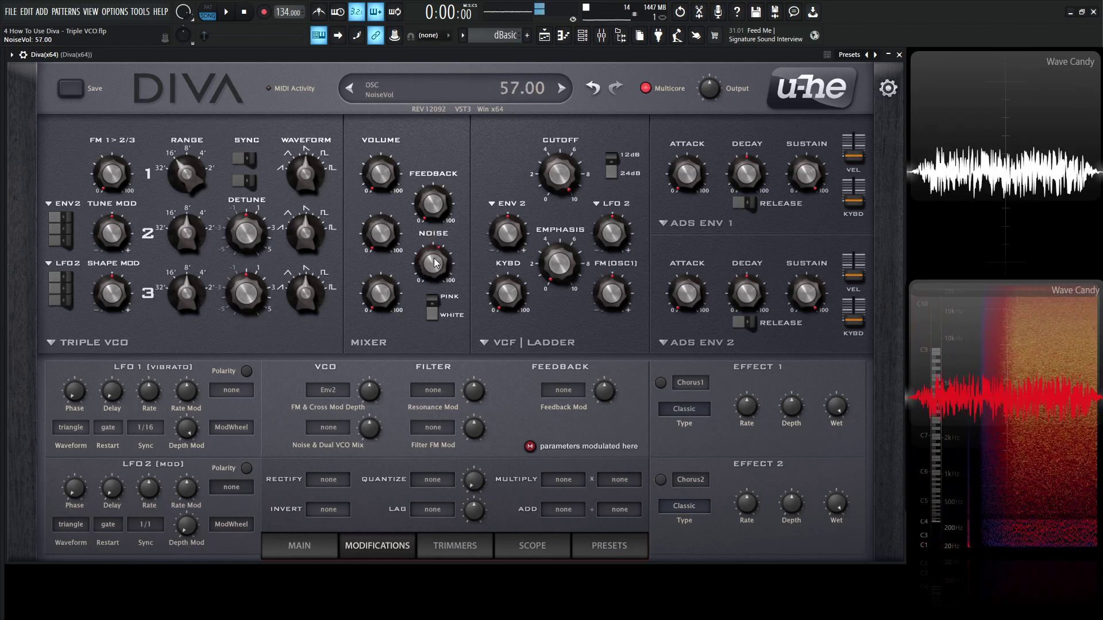
{"action": "left_click", "coordinate": [435, 307]}
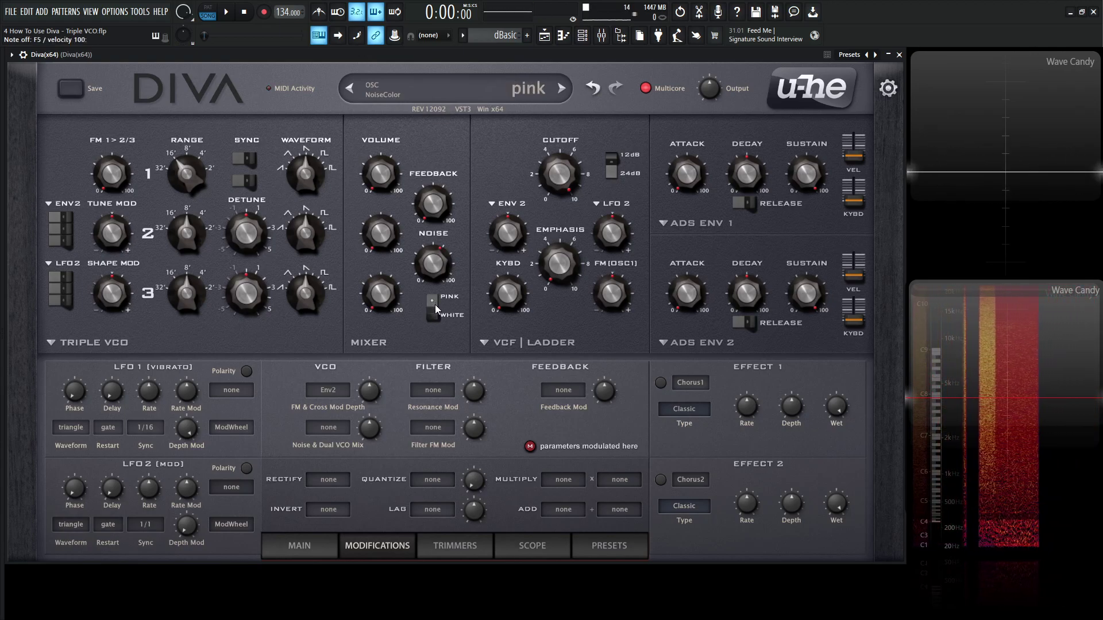
Step: Audition the pink noise, compare it with the white noise, and leave the noise colour on white
{"action": "key", "text": "r"}
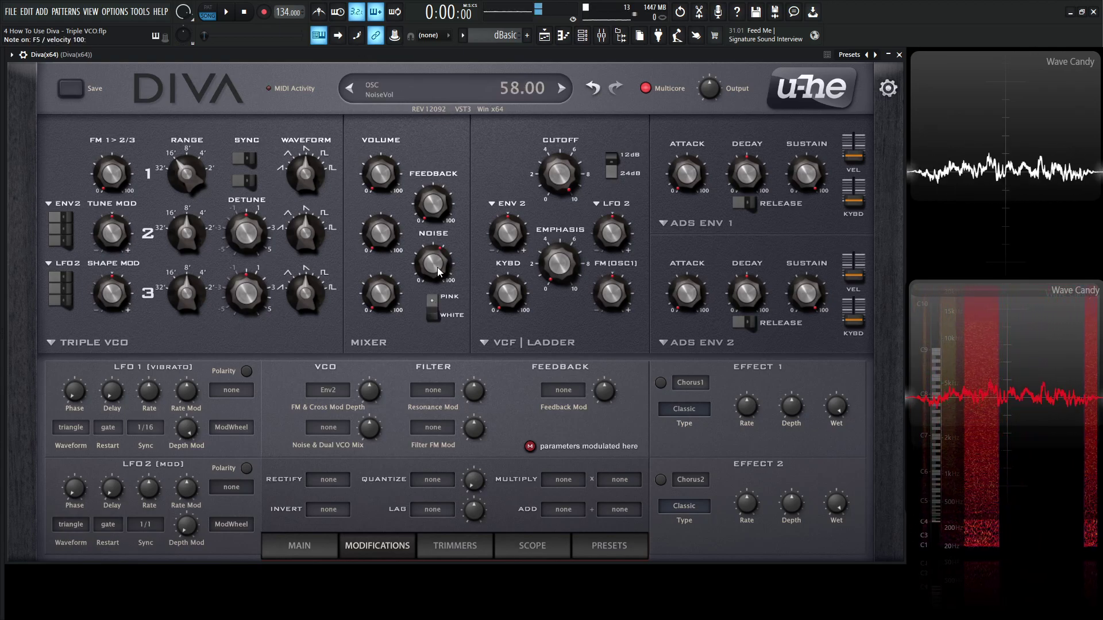
{"action": "left_click", "coordinate": [436, 315]}
{"action": "left_click", "coordinate": [435, 311]}
{"action": "left_click", "coordinate": [435, 311]}
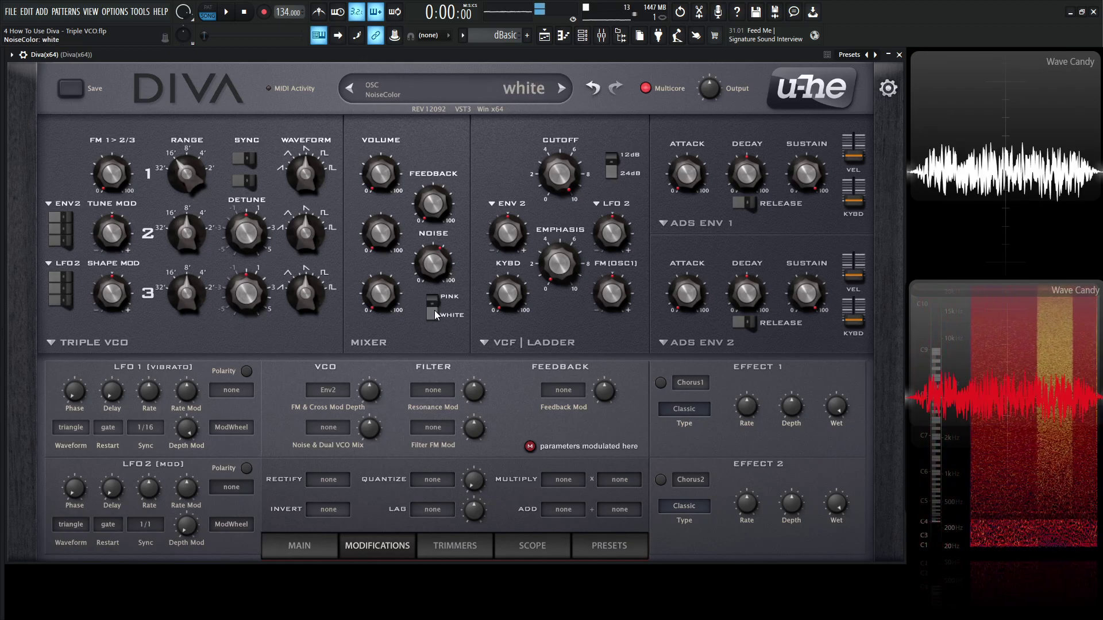
{"action": "left_click", "coordinate": [435, 301]}
{"action": "left_click", "coordinate": [434, 311]}
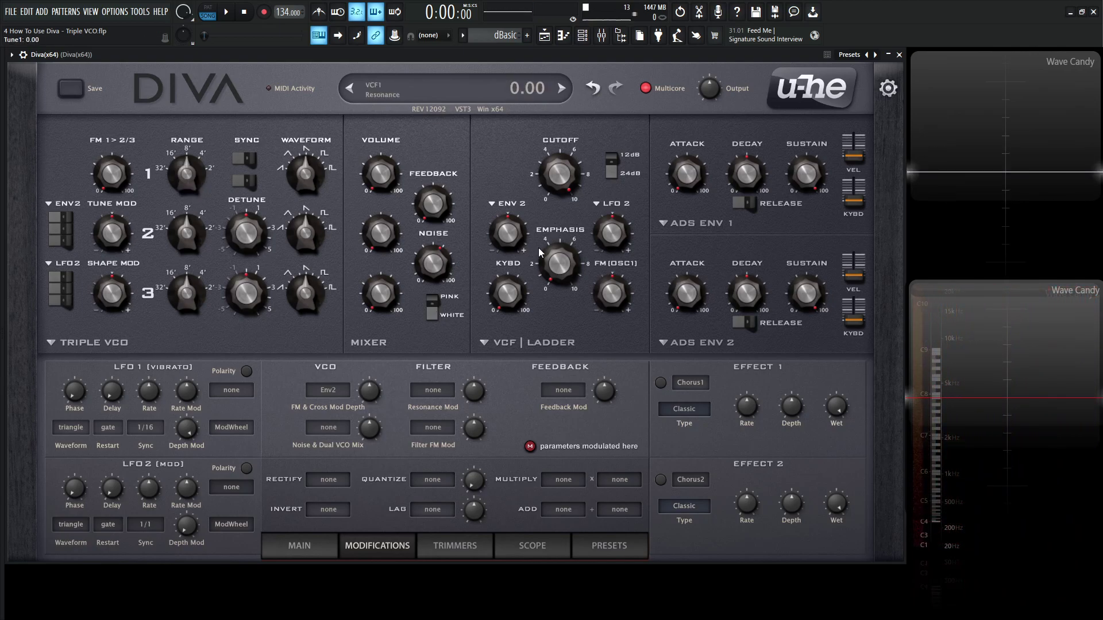
Step: Hide the Wave Candy spectrum view and place the red oscilloscope beneath the white one, beside the synth
{"action": "left_click_drag", "start_coordinate": [975, 361], "coordinate": [685, 254]}
{"action": "right_click", "coordinate": [684, 254]}
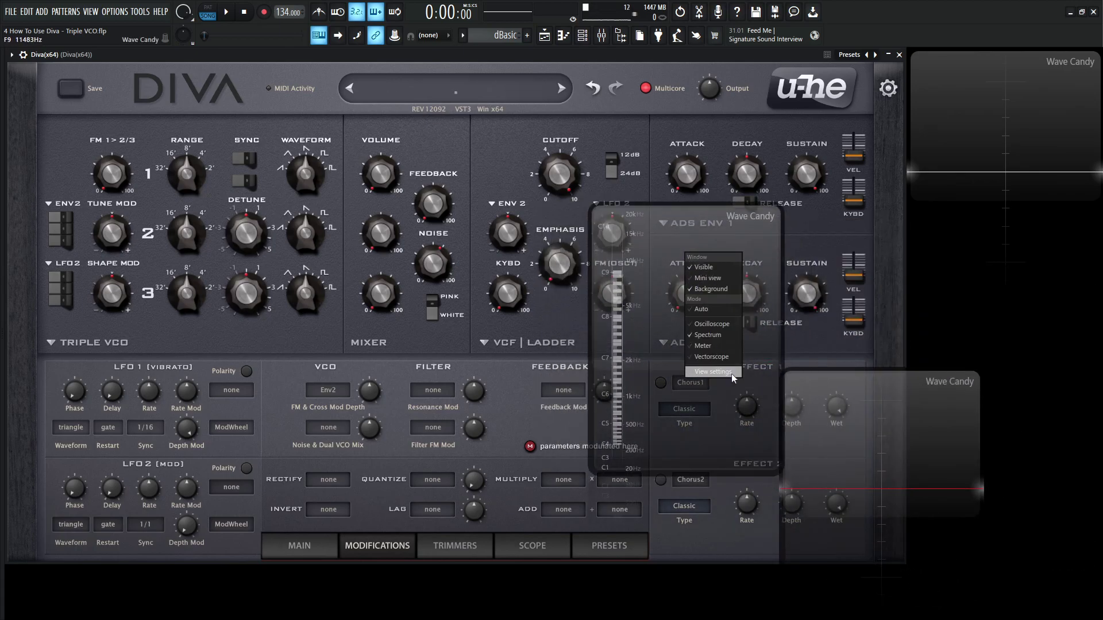
{"action": "left_click", "coordinate": [713, 373]}
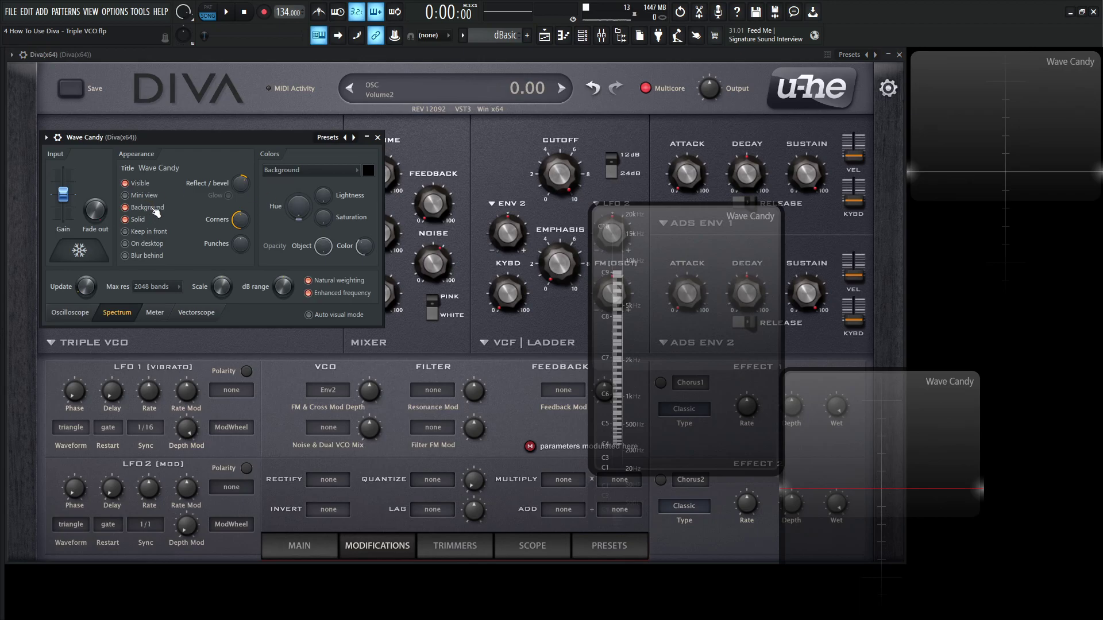
{"action": "left_click", "coordinate": [126, 184]}
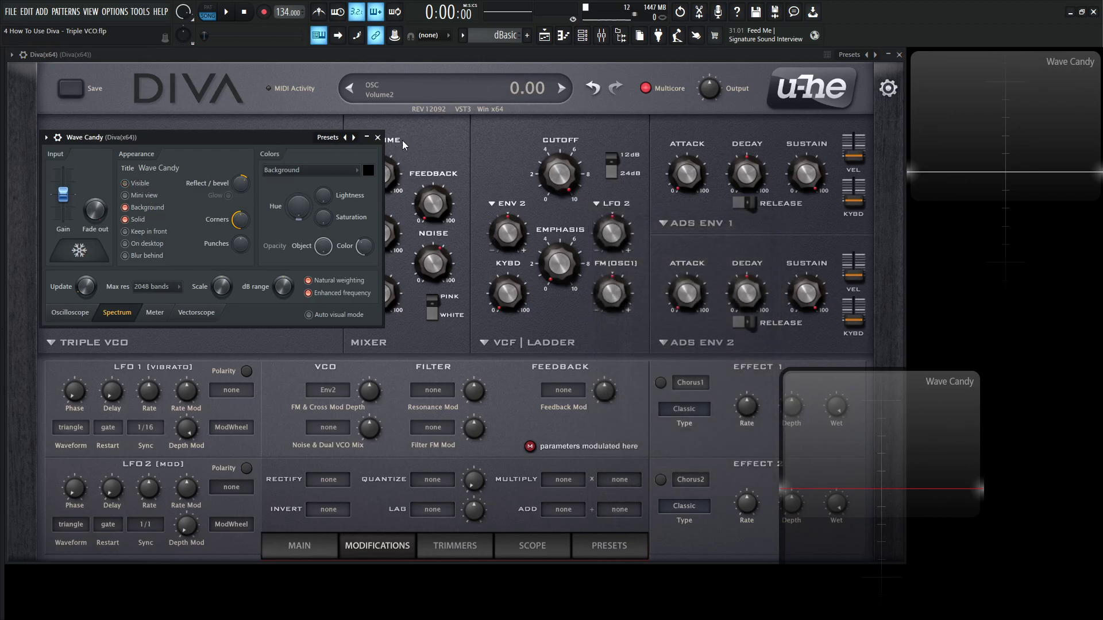
{"action": "left_click", "coordinate": [378, 138]}
{"action": "left_click_drag", "start_coordinate": [874, 415], "coordinate": [1003, 340]}
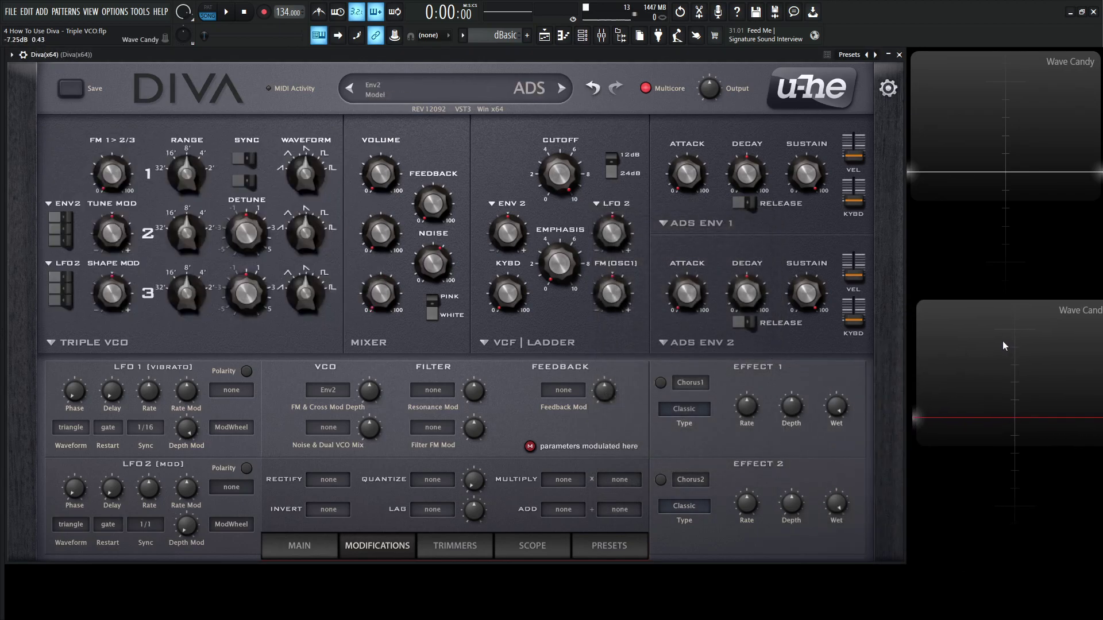
Step: Turn the mixer noise all the way down, raise oscillator 1's volume and play test notes
{"action": "left_click_drag", "start_coordinate": [436, 263], "coordinate": [440, 328]}
{"action": "left_click_drag", "start_coordinate": [379, 193], "coordinate": [379, 103]}
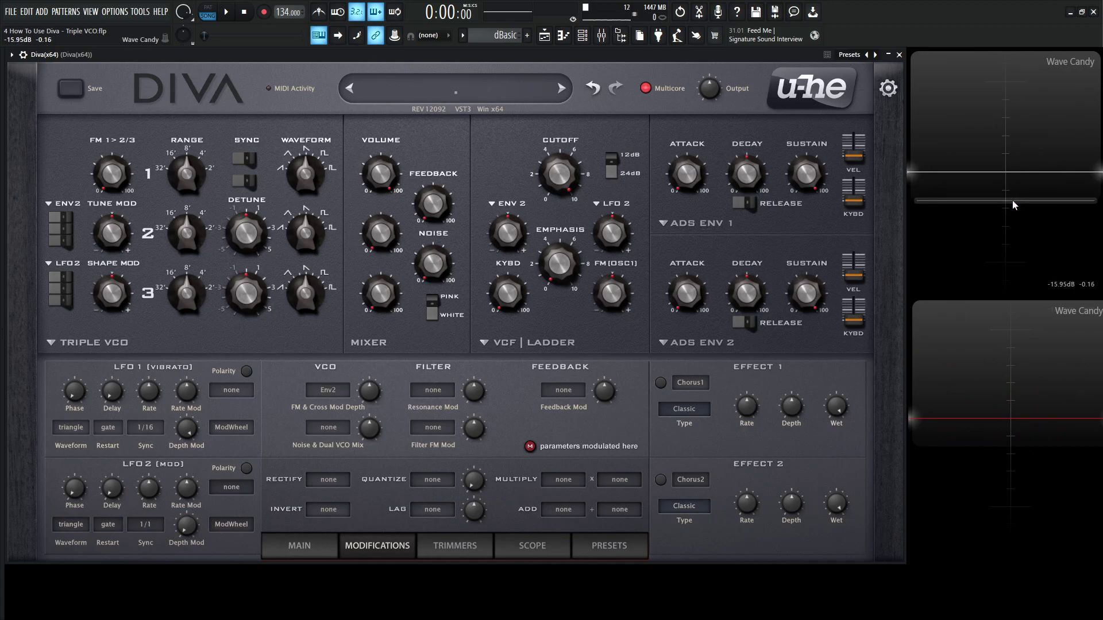
{"action": "key", "text": "v"}
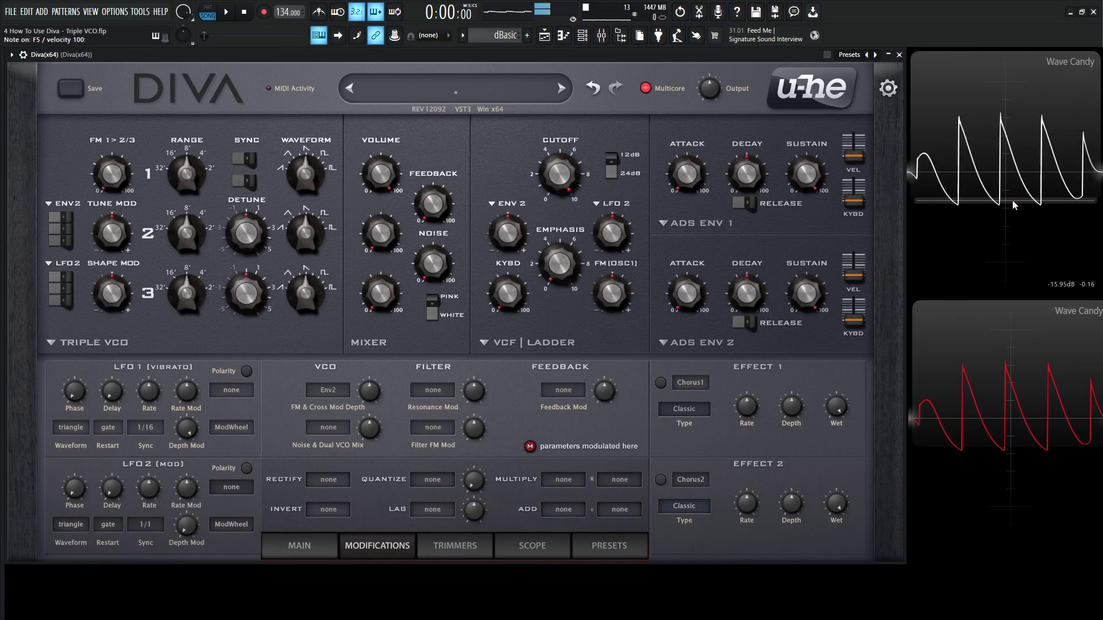
{"action": "key", "text": "v"}
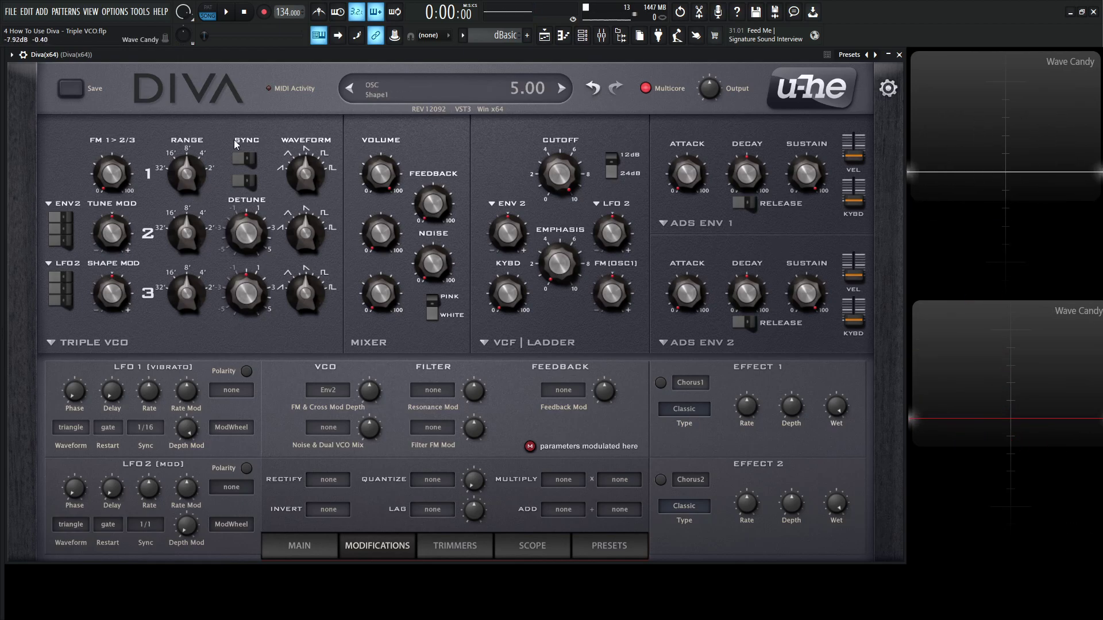
Step: Demonstrate the sync switches of oscillators 2 and 3 by toggling them, and leave both off
{"action": "left_click", "coordinate": [247, 159]}
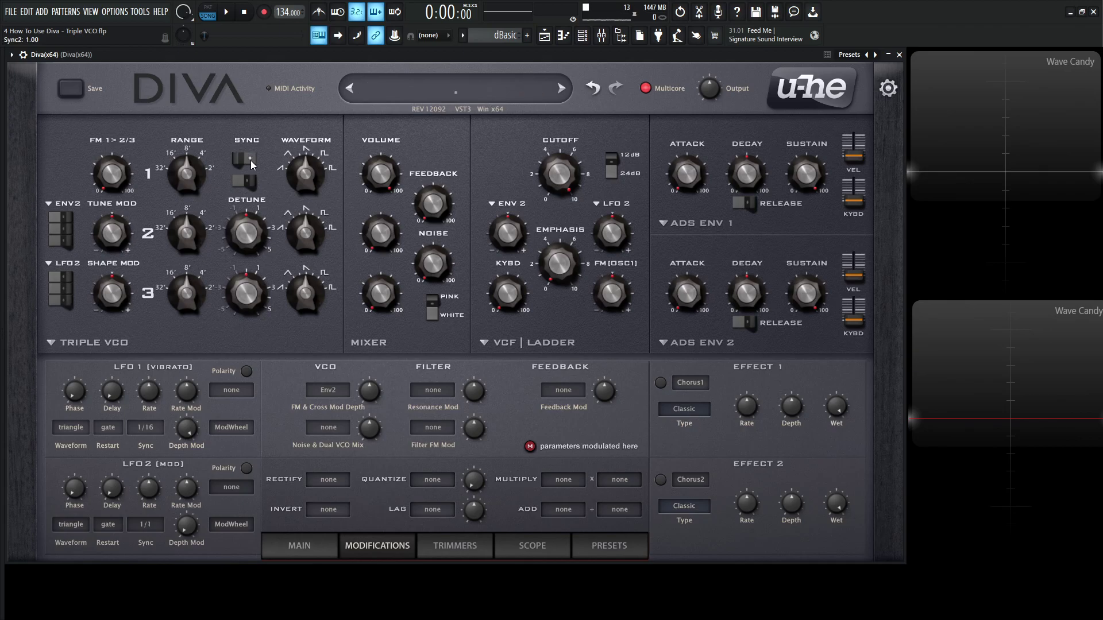
{"action": "left_click", "coordinate": [253, 184]}
{"action": "left_click", "coordinate": [248, 170]}
{"action": "left_click", "coordinate": [238, 184]}
{"action": "left_click", "coordinate": [247, 163]}
{"action": "left_click", "coordinate": [245, 161]}
{"action": "left_click", "coordinate": [244, 183]}
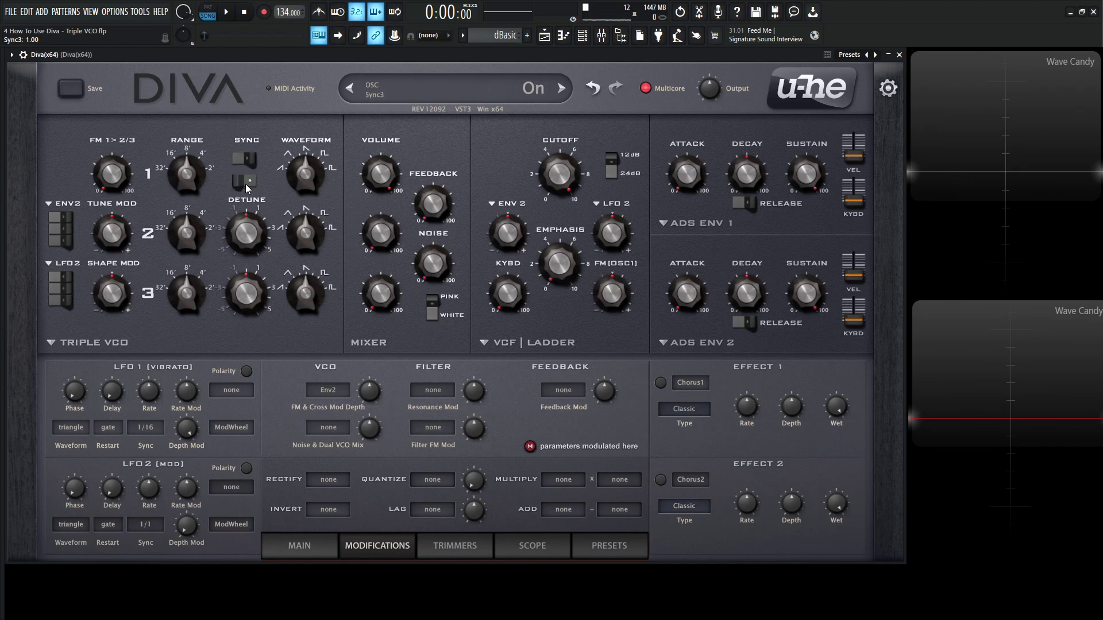
{"action": "left_click", "coordinate": [244, 182]}
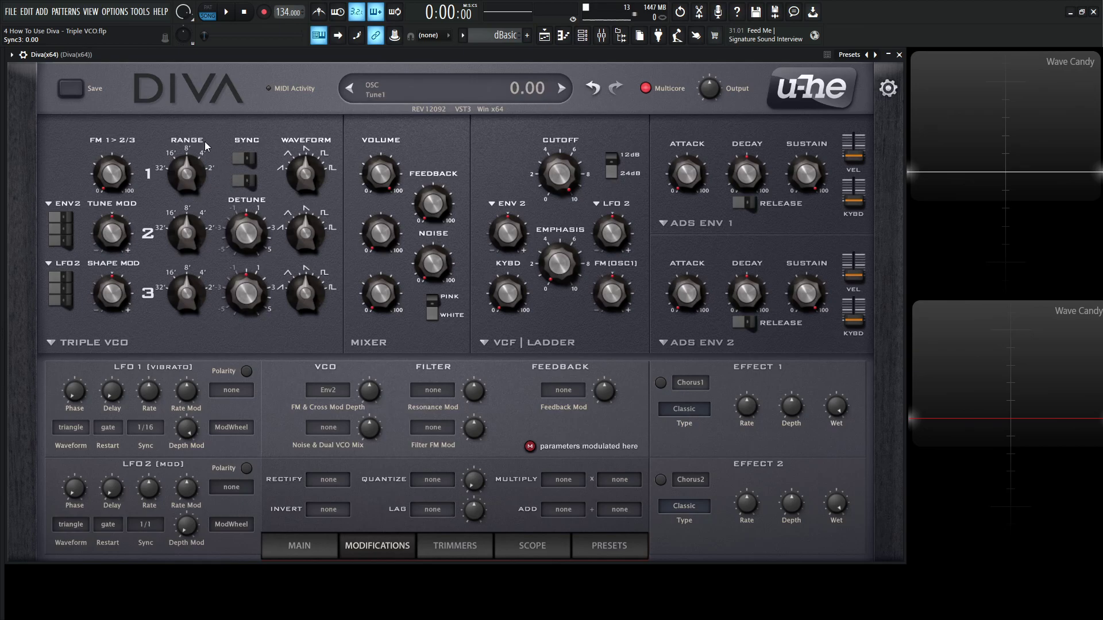
Step: Set oscillator 1's range to 16' and freeze its waveform in the white Wave Candy oscilloscope while a note plays
{"action": "left_click_drag", "start_coordinate": [195, 192], "coordinate": [196, 219]}
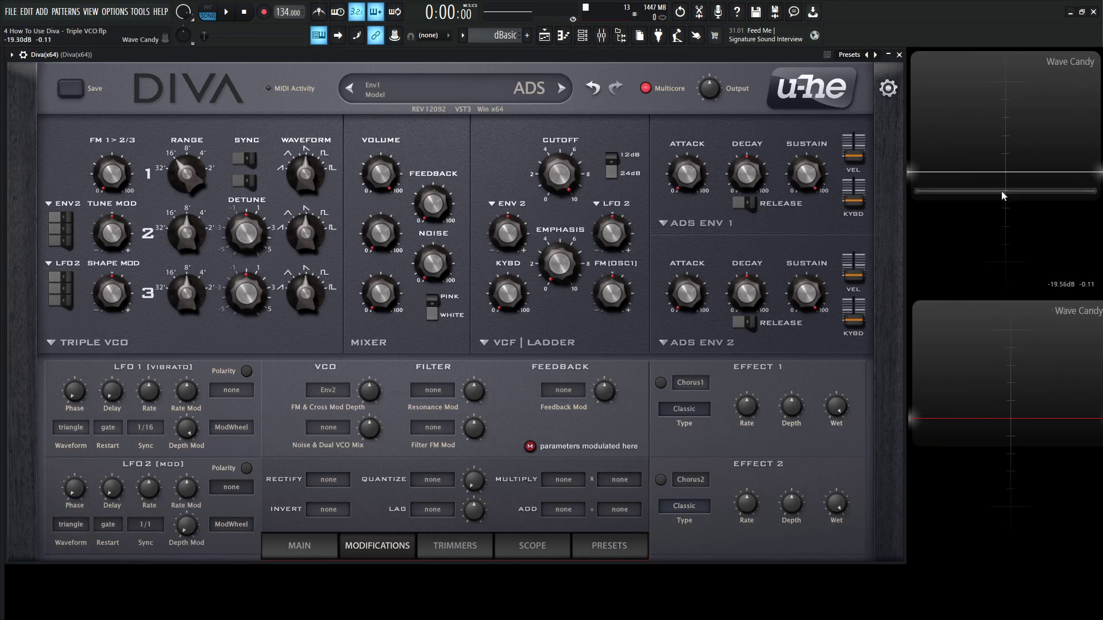
{"action": "right_click", "coordinate": [978, 183]}
{"action": "left_click", "coordinate": [1006, 299]}
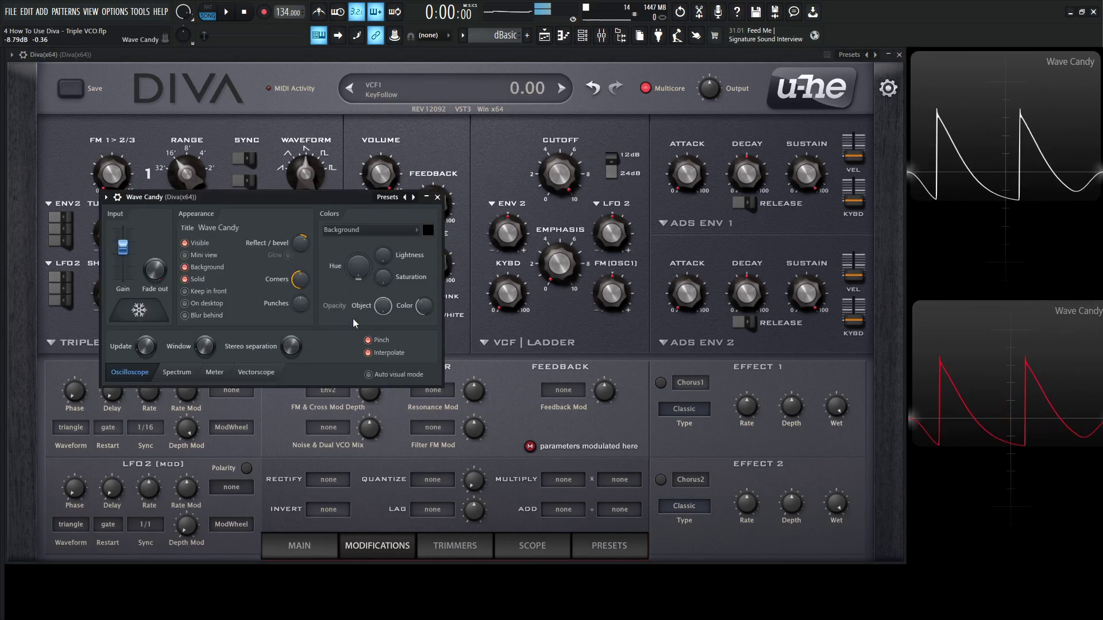
{"action": "left_click", "coordinate": [138, 310]}
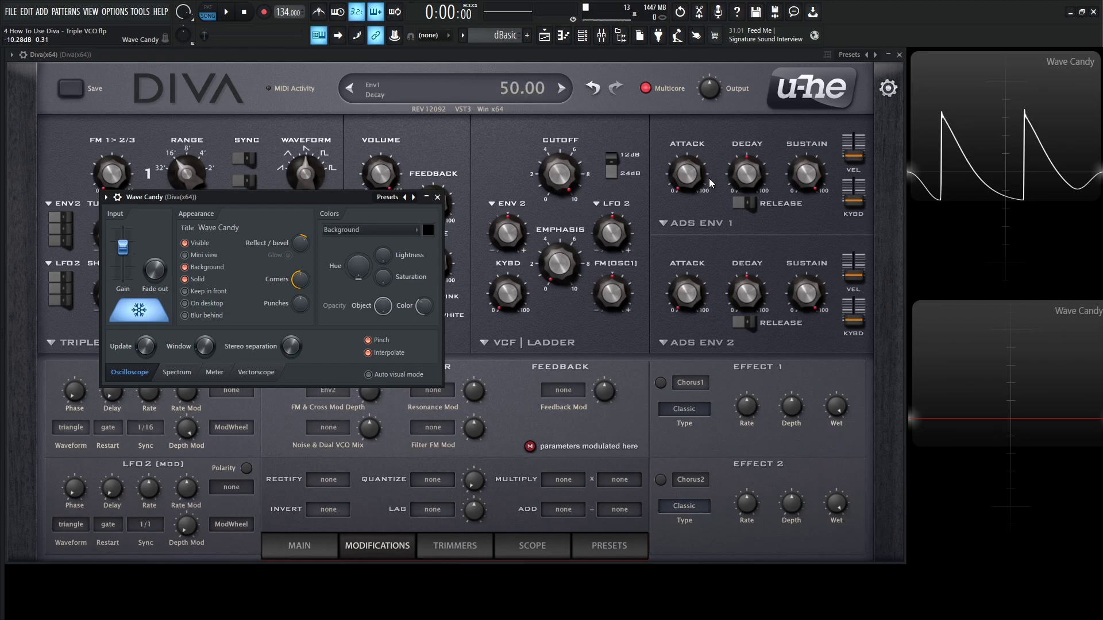
{"action": "left_click_drag", "start_coordinate": [352, 199], "coordinate": [333, 214]}
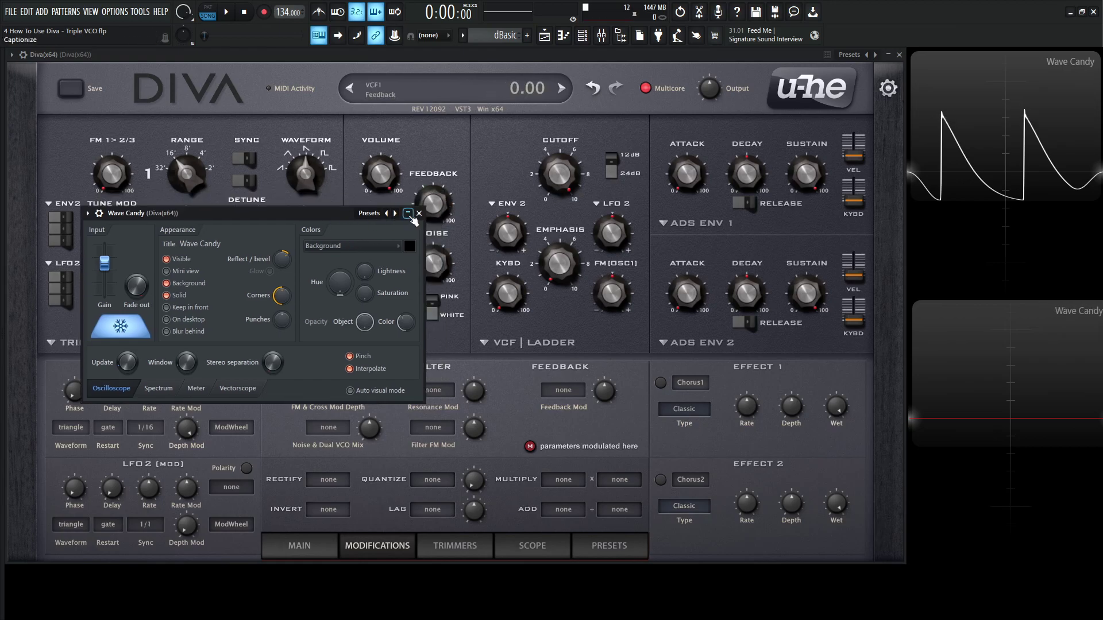
{"action": "left_click", "coordinate": [418, 214]}
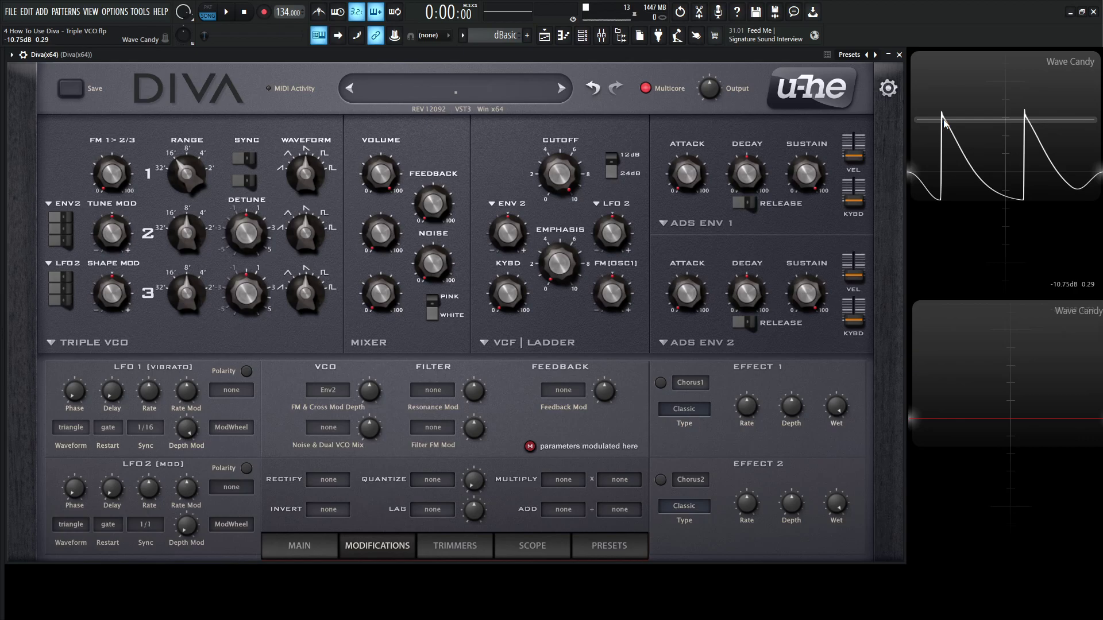
Step: Silence oscillator 1 and freeze oscillator 2's unsynced waveform in the red Wave Candy oscilloscope while a note plays
{"action": "right_click", "coordinate": [1000, 381]}
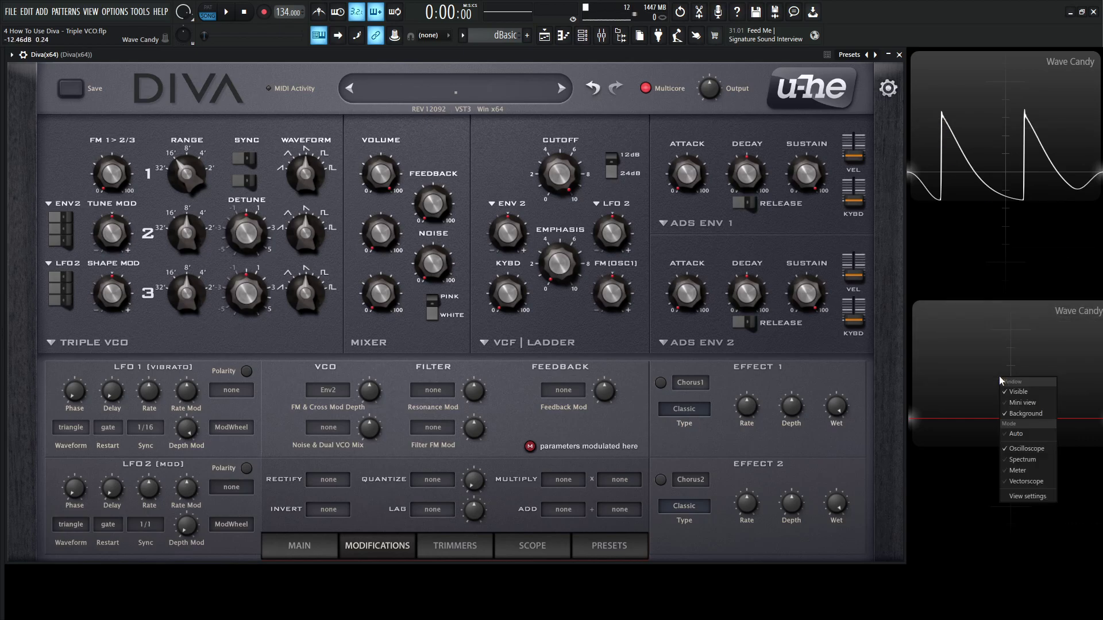
{"action": "left_click", "coordinate": [1029, 495]}
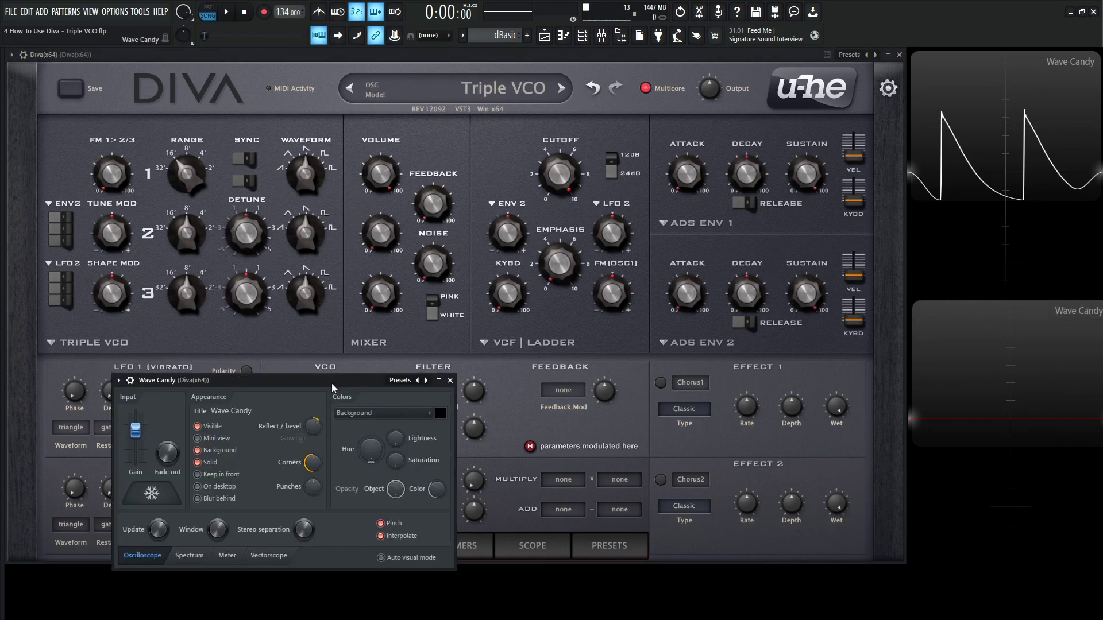
{"action": "left_click", "coordinate": [381, 172]}
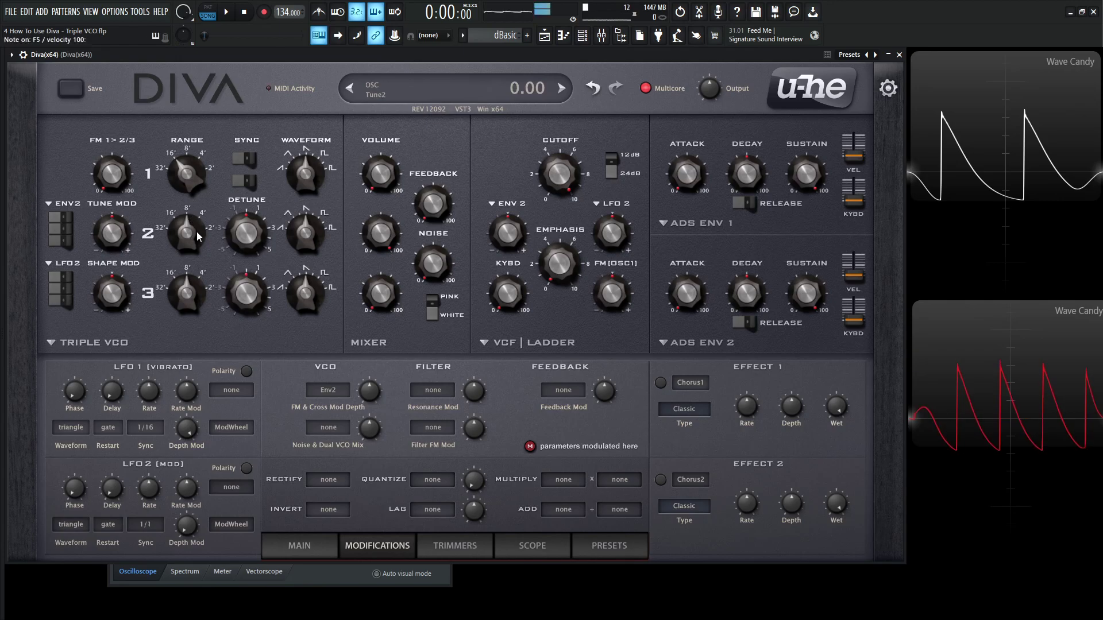
{"action": "left_click", "coordinate": [338, 576]}
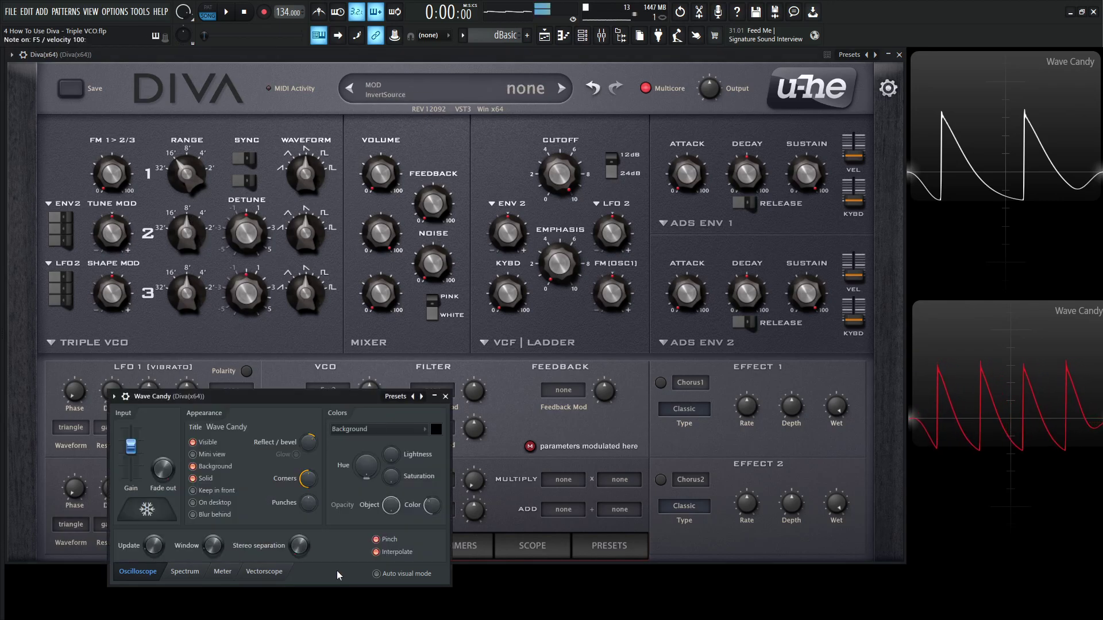
{"action": "left_click", "coordinate": [147, 509]}
Step: Overlay the red oscilloscope on the white one to compare the two waveforms, and move it back below
{"action": "left_click_drag", "start_coordinate": [990, 496], "coordinate": [959, 261]}
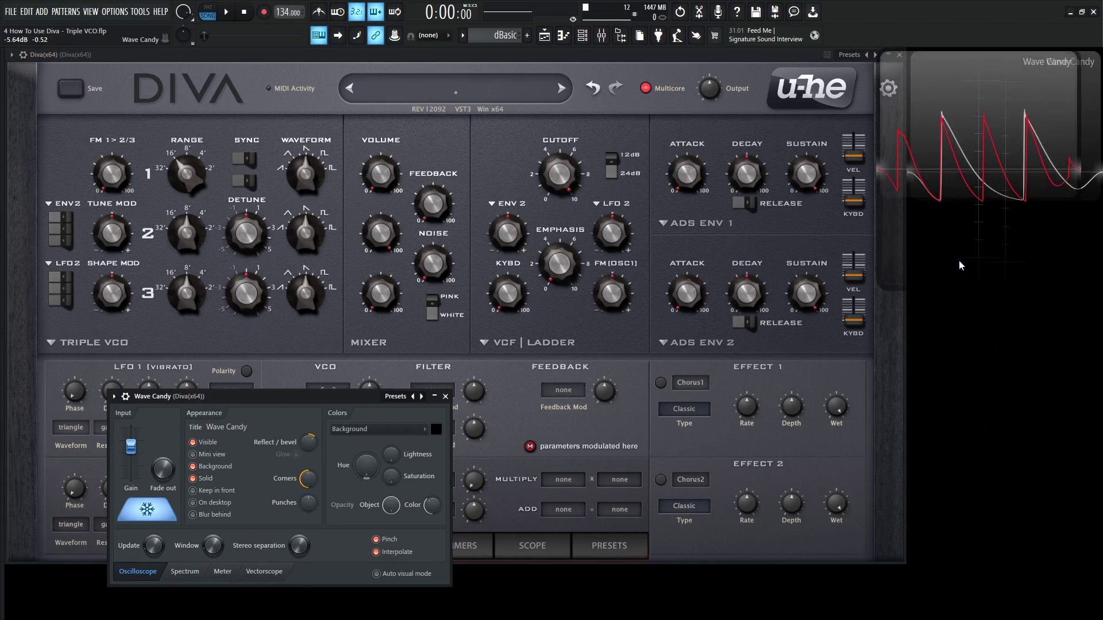
{"action": "left_click_drag", "start_coordinate": [1004, 176], "coordinate": [1003, 171]}
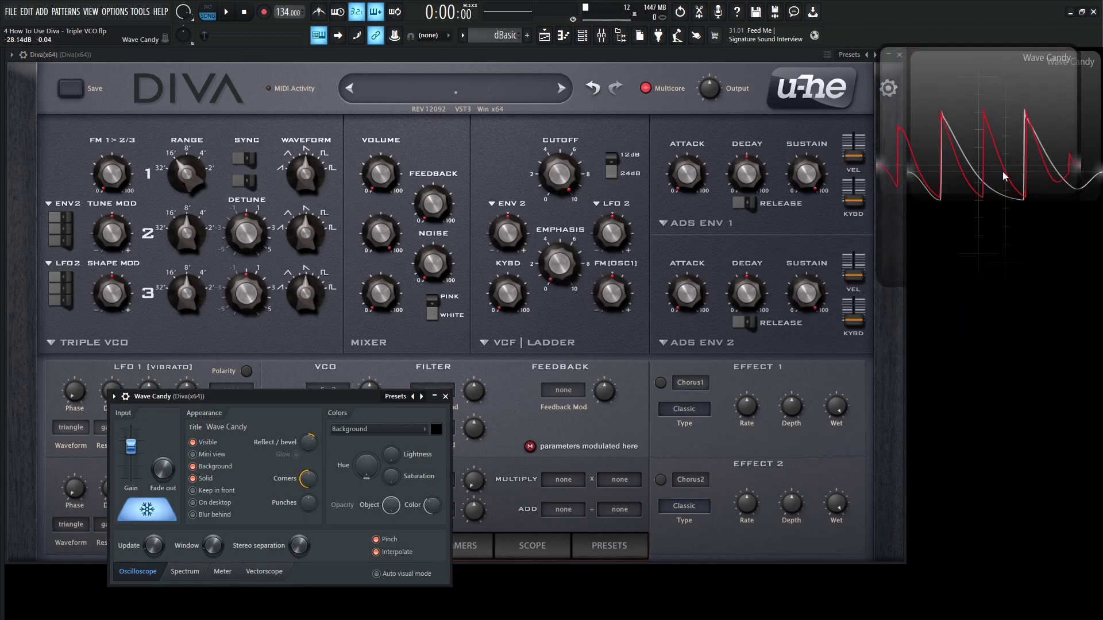
{"action": "mouse_move", "coordinate": [1004, 176]}
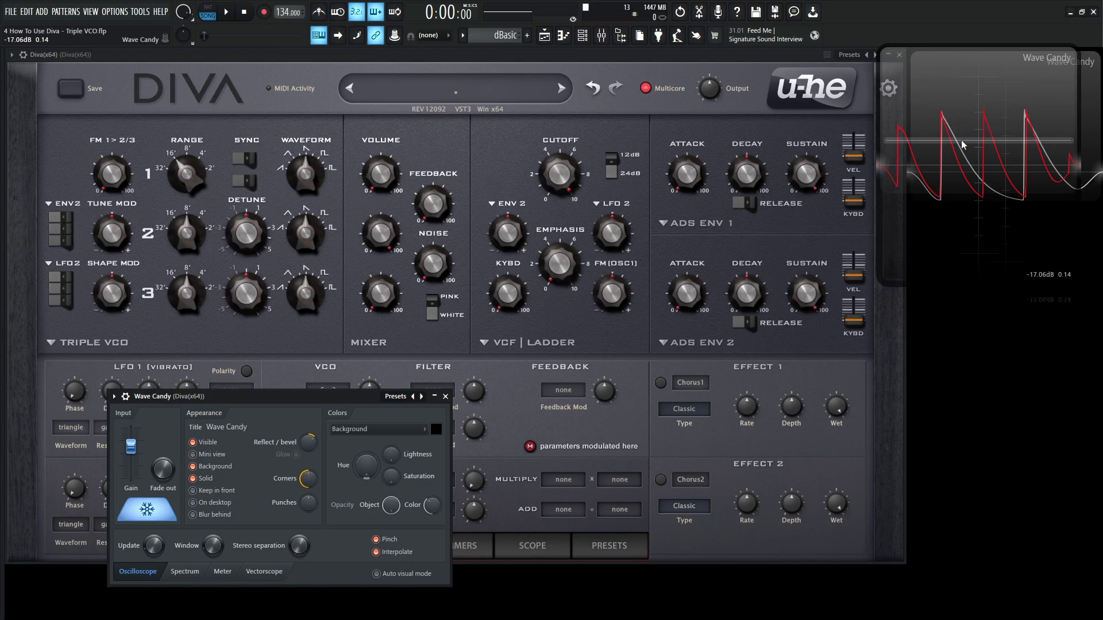
{"action": "left_click_drag", "start_coordinate": [963, 145], "coordinate": [974, 319]}
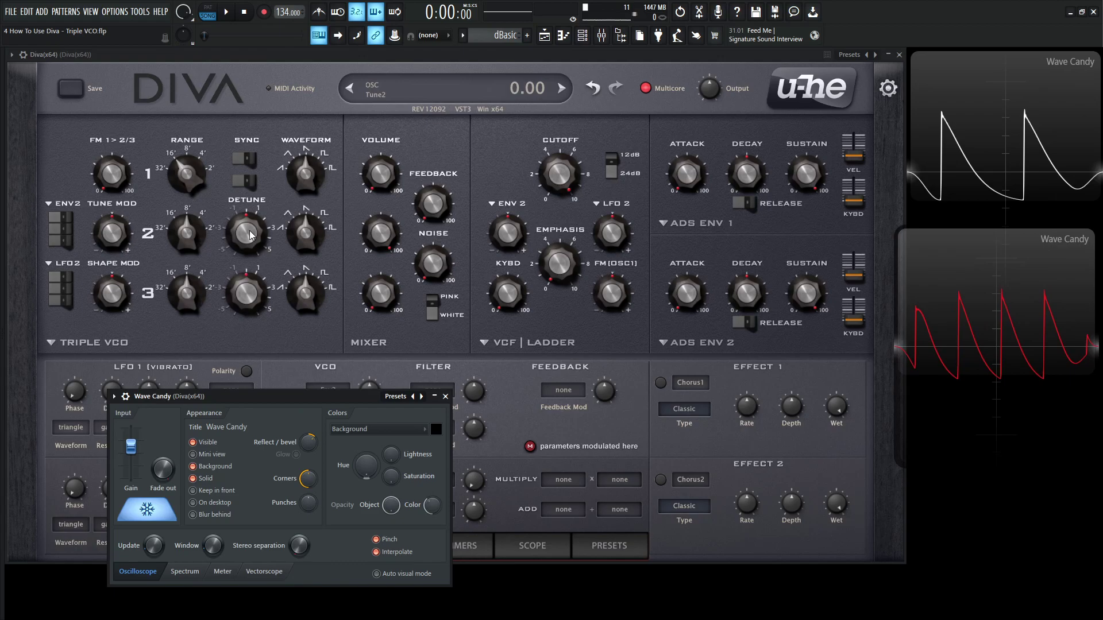
Step: Unfreeze the red oscilloscope, switch on oscillator 2's sync and raise its detune to 1.97 while playing a note
{"action": "left_click", "coordinate": [157, 519]}
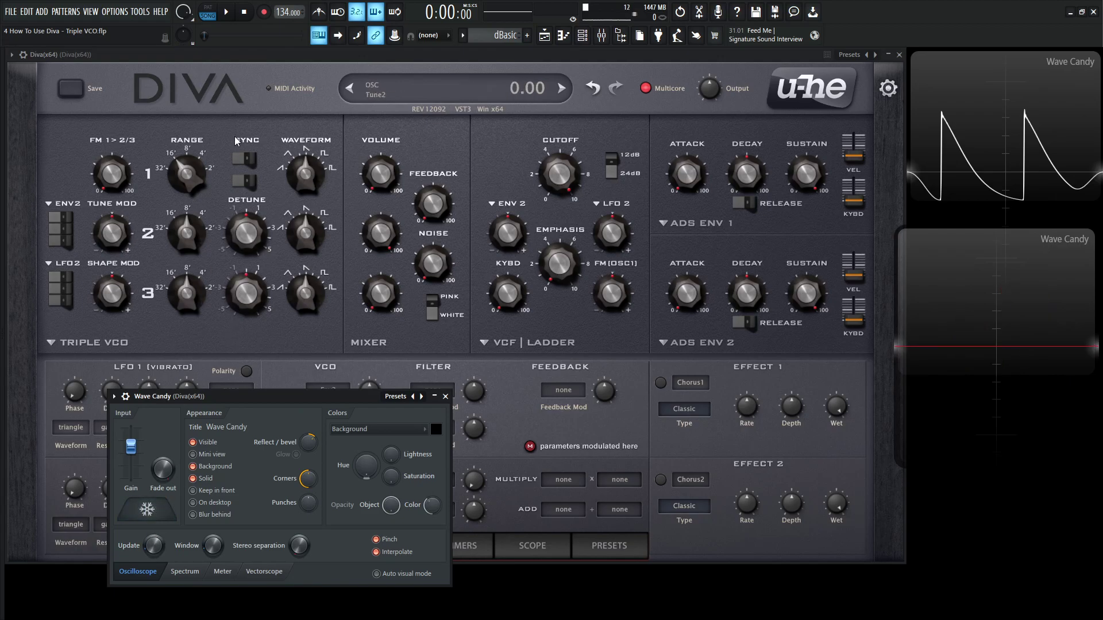
{"action": "left_click", "coordinate": [257, 164]}
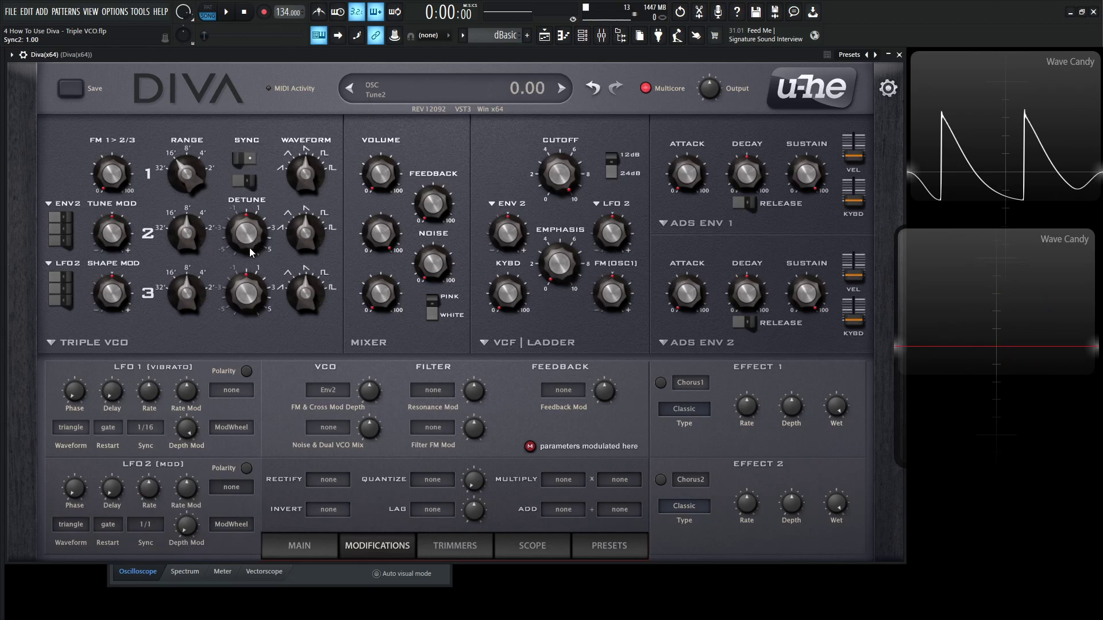
{"action": "left_click_drag", "start_coordinate": [248, 240], "coordinate": [255, 91]}
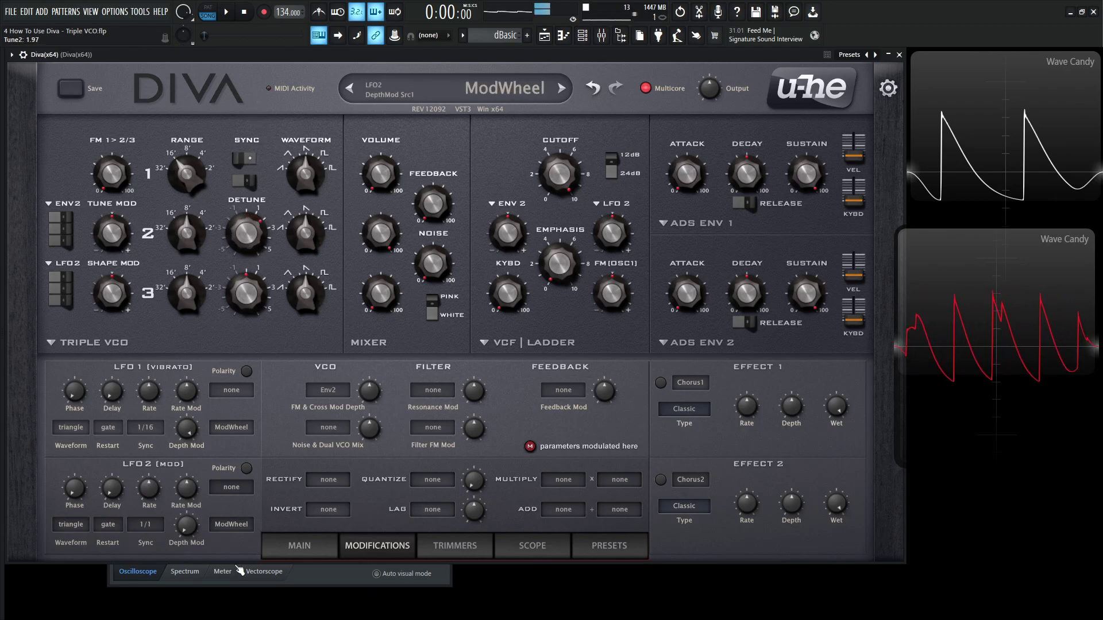
Step: Freeze the synced oscillator 2 waveform in the red oscilloscope, releasing and refreezing it to capture a suitable frame
{"action": "left_click", "coordinate": [318, 583]}
{"action": "left_click", "coordinate": [175, 510]}
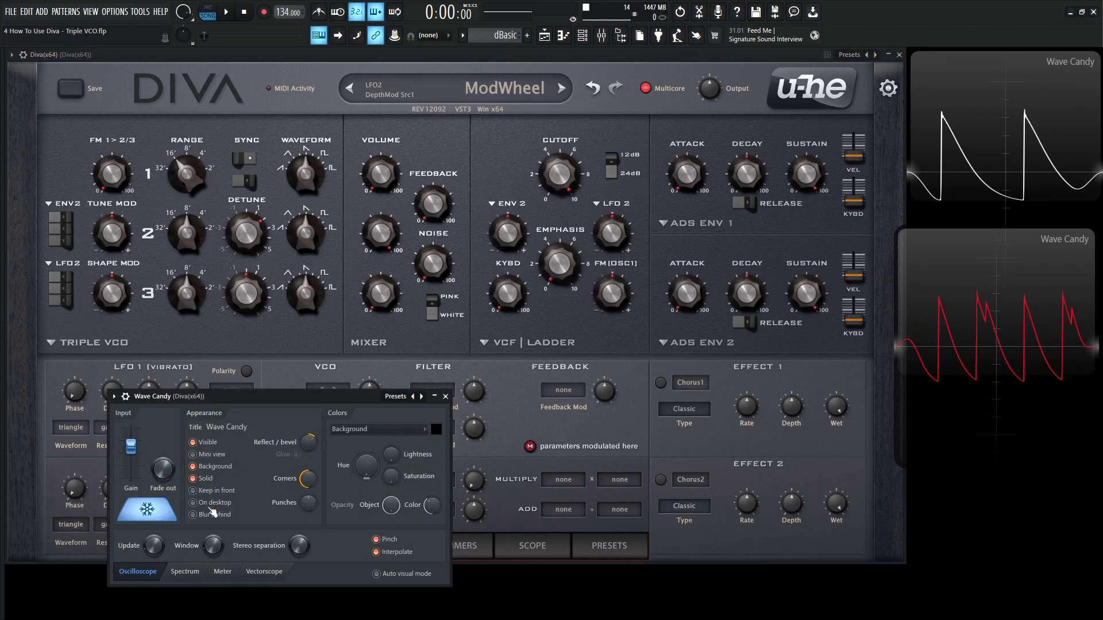
{"action": "left_click", "coordinate": [160, 513]}
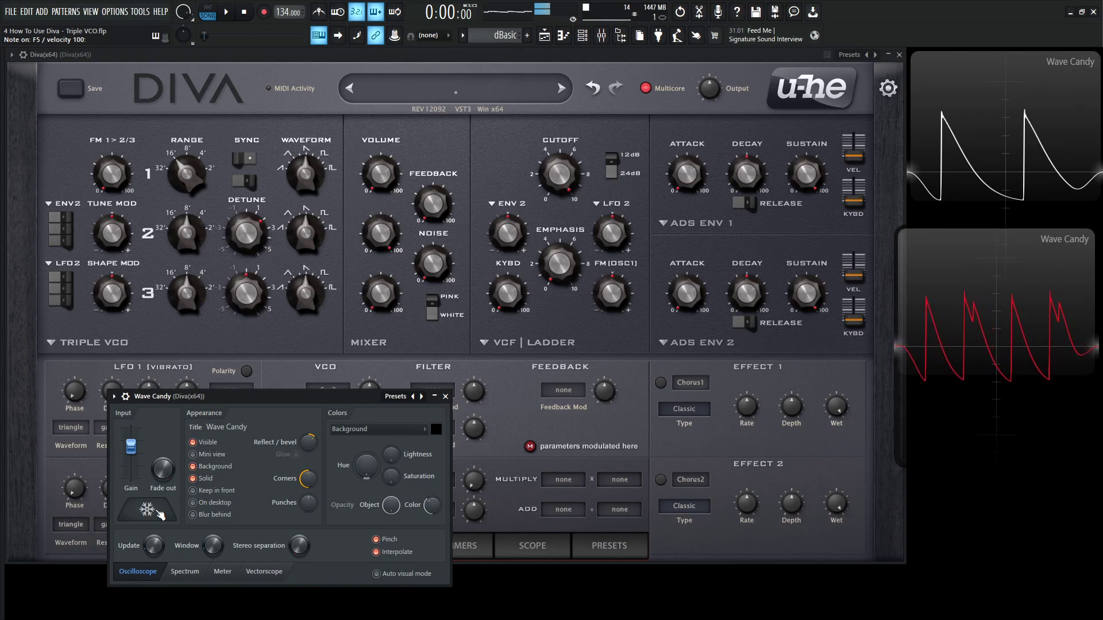
{"action": "left_click", "coordinate": [162, 512]}
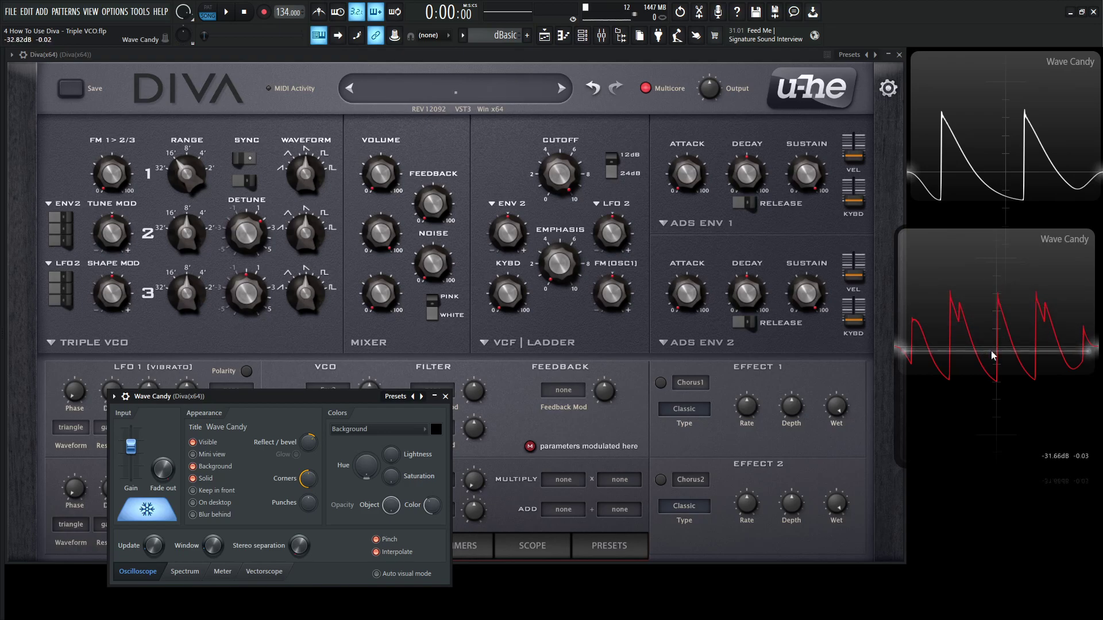
Step: Overlay the synced red waveform on the white oscillator 1 waveform for comparison, move it back below and unfreeze it
{"action": "left_click_drag", "start_coordinate": [992, 357], "coordinate": [989, 183]}
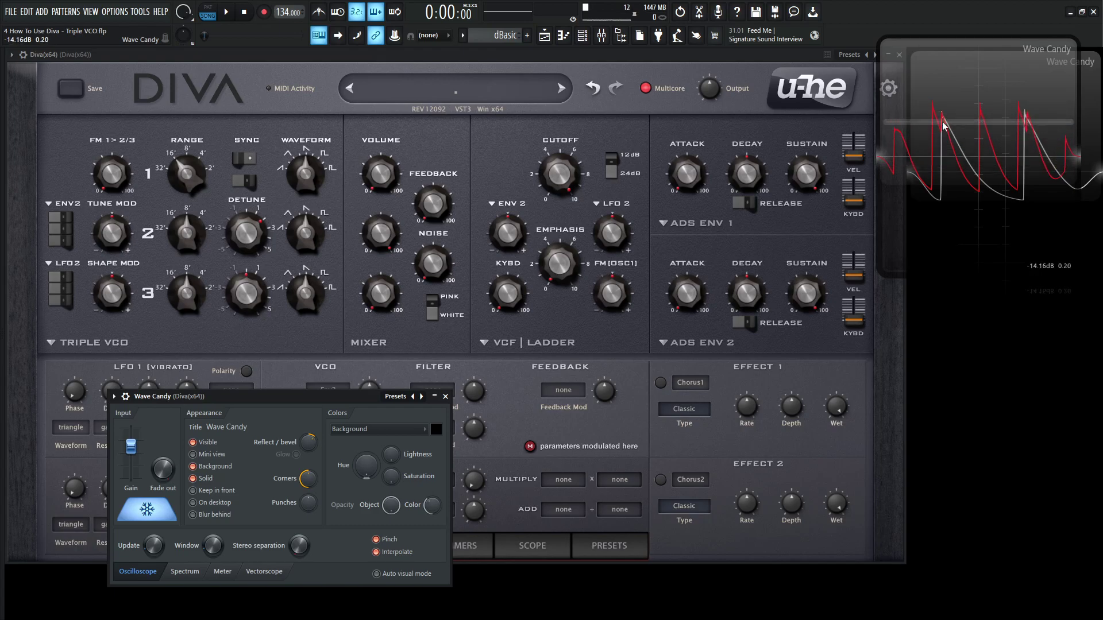
{"action": "left_click_drag", "start_coordinate": [943, 125], "coordinate": [1018, 312]}
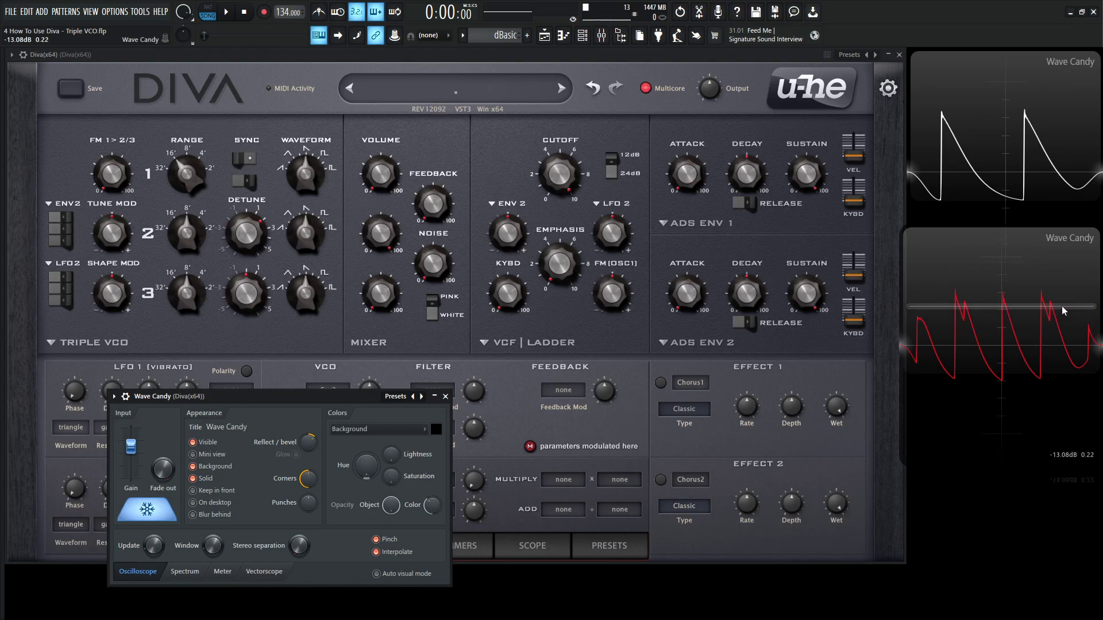
{"action": "left_click", "coordinate": [160, 511]}
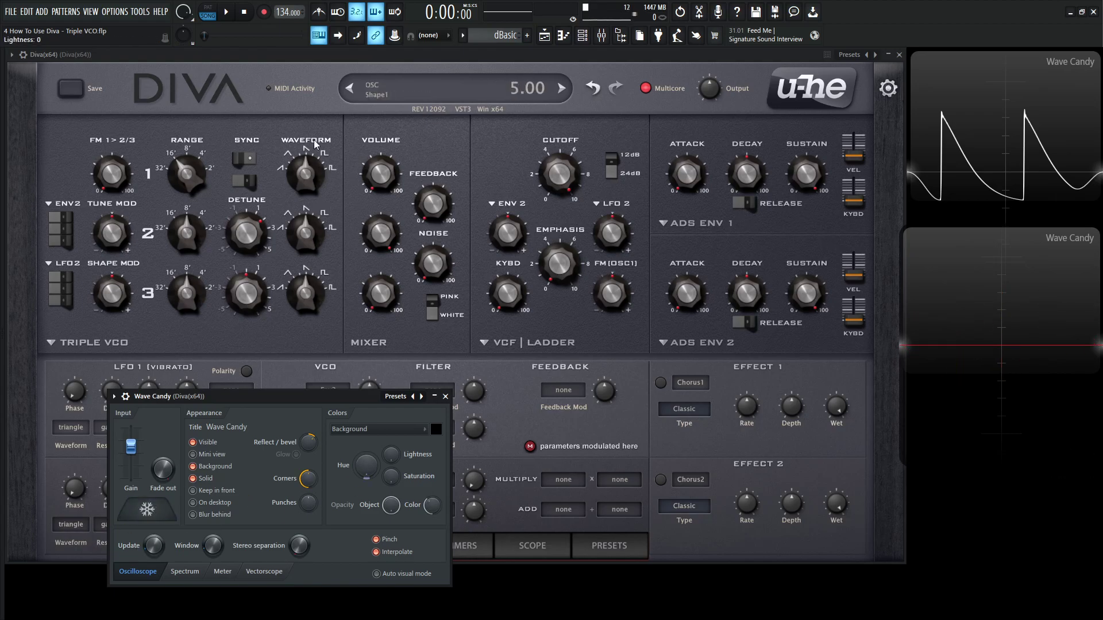
Step: Raise synced oscillator 2's range and sweep its detune down and up while playing notes, settling on a tuning of 13.17
{"action": "left_click_drag", "start_coordinate": [259, 231], "coordinate": [249, 101]}
{"action": "left_click_drag", "start_coordinate": [249, 223], "coordinate": [240, 253]}
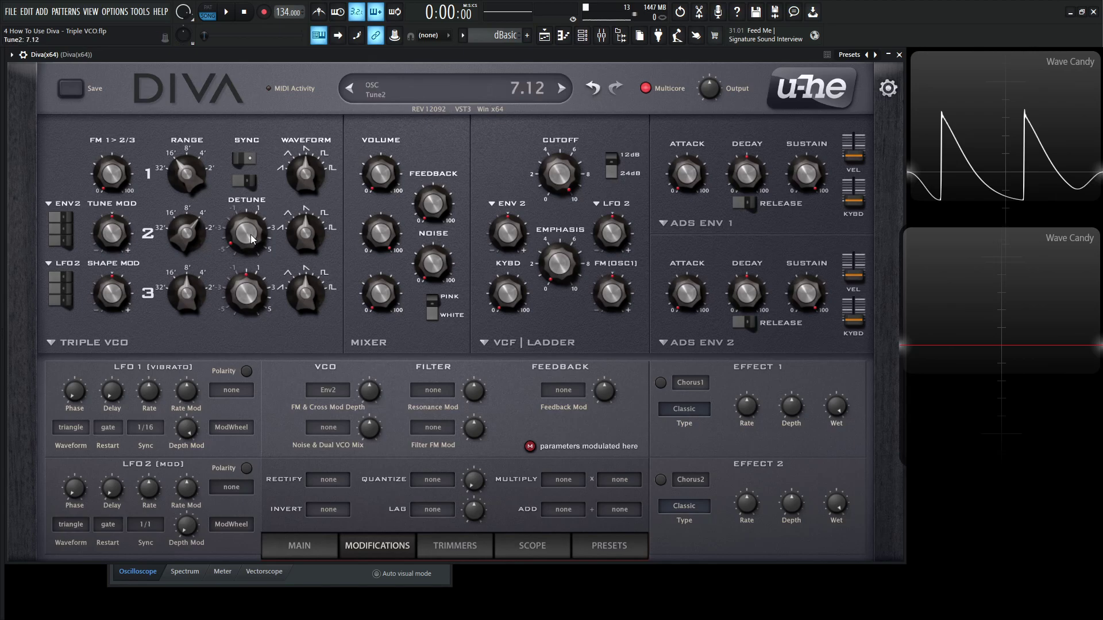
{"action": "mouse_move", "coordinate": [251, 239]}
{"action": "left_mouse_down"}
{"action": "mouse_move", "coordinate": [253, 248]}
{"action": "mouse_move", "coordinate": [229, 142]}
{"action": "left_mouse_up"}
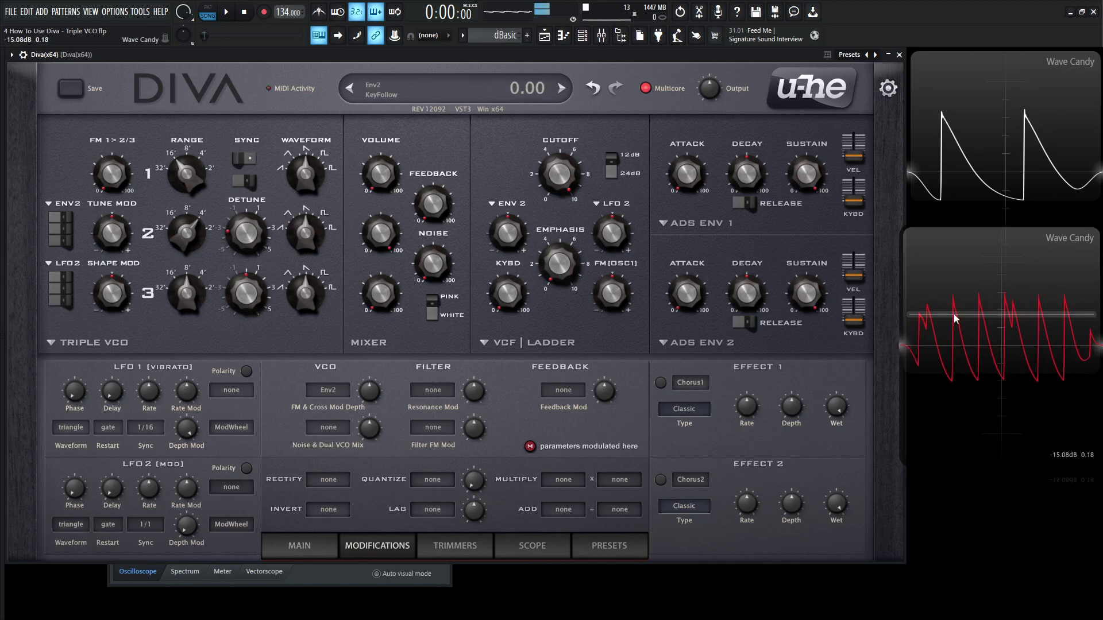
{"action": "left_click_drag", "start_coordinate": [250, 226], "coordinate": [238, 115]}
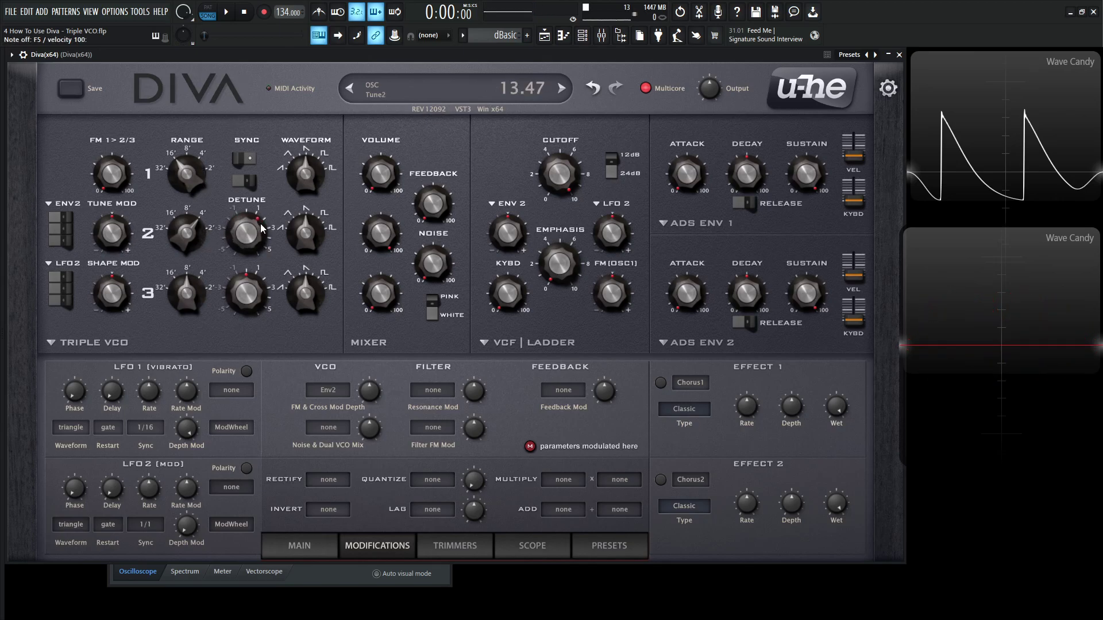
{"action": "left_click_drag", "start_coordinate": [260, 228], "coordinate": [260, 236]}
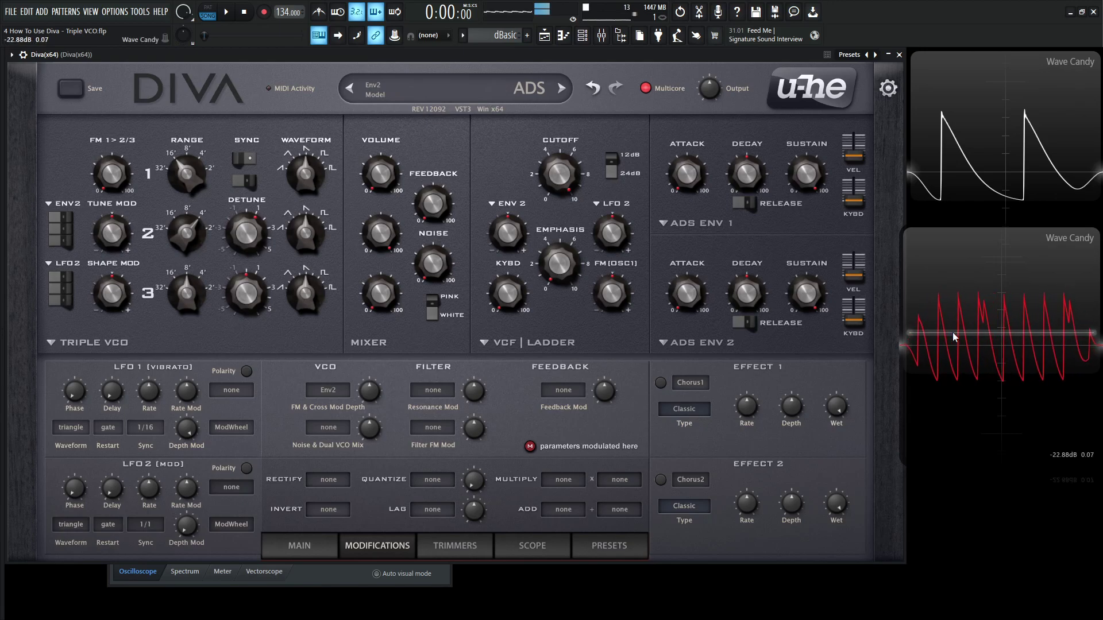
Step: Open the red oscilloscope's settings and freeze it on the higher-tuned synced oscillator 2 waveform
{"action": "right_click", "coordinate": [954, 337]}
{"action": "left_click", "coordinate": [976, 450]}
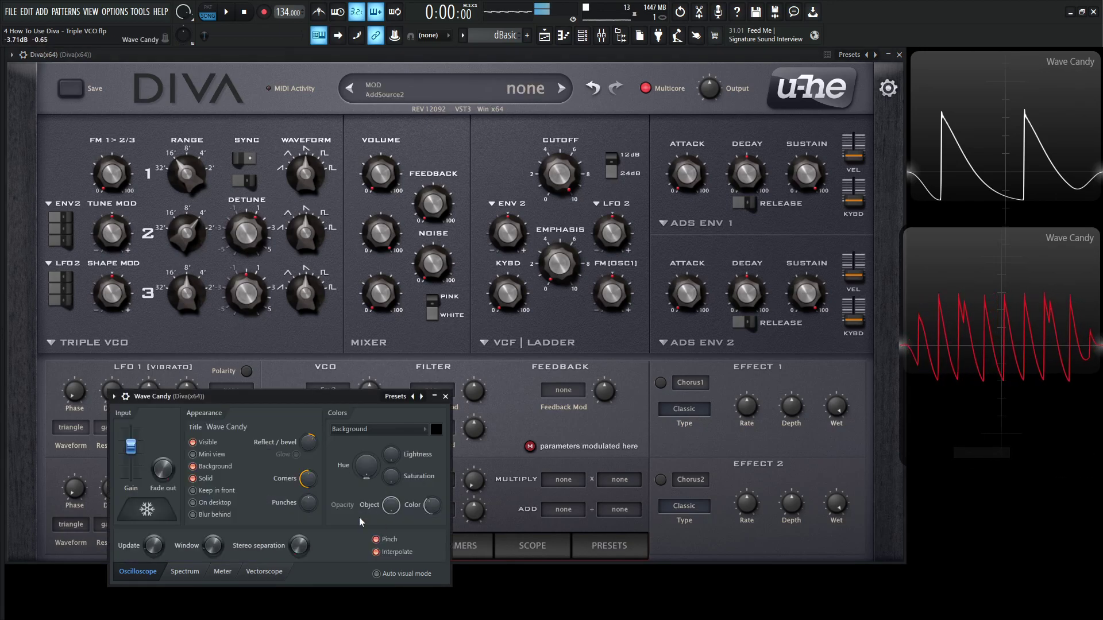
{"action": "left_click", "coordinate": [147, 510]}
Step: Overlay the frozen higher-tuned red waveform on the white oscillator 1 waveform for comparison, and return it below
{"action": "left_click_drag", "start_coordinate": [1038, 360], "coordinate": [1020, 170]}
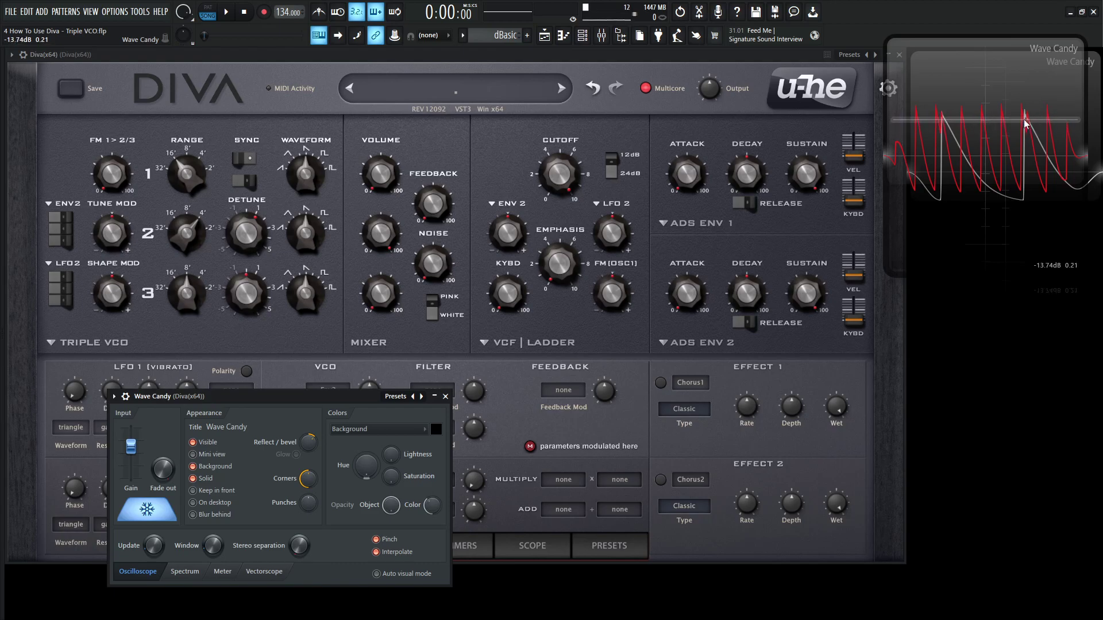
{"action": "left_click_drag", "start_coordinate": [1026, 122], "coordinate": [1000, 332]}
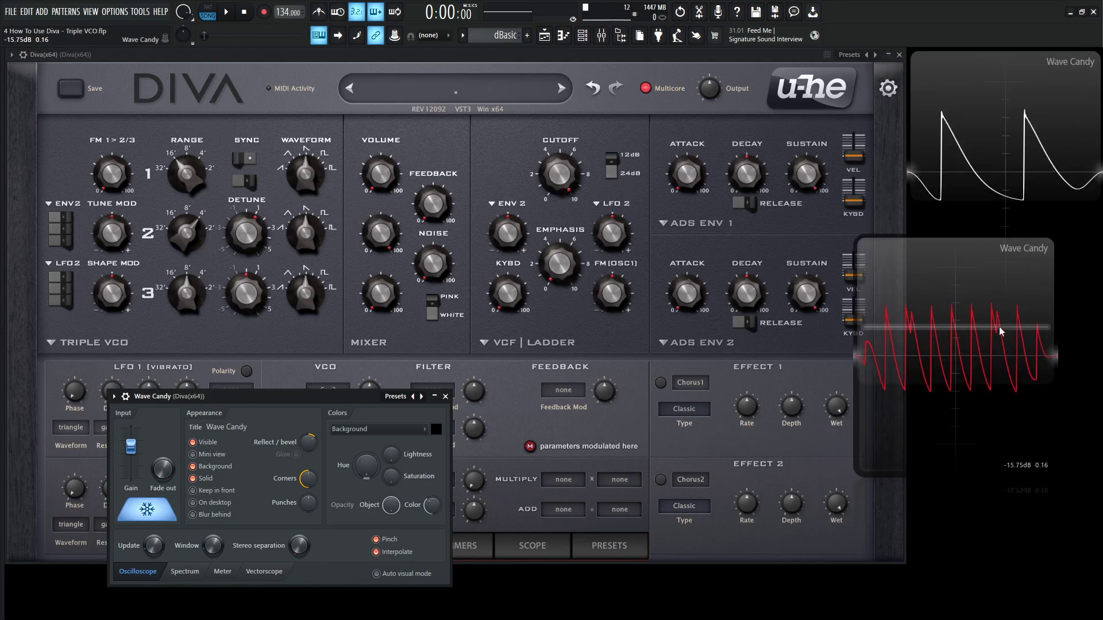
{"action": "left_click_drag", "start_coordinate": [983, 390], "coordinate": [1023, 382]}
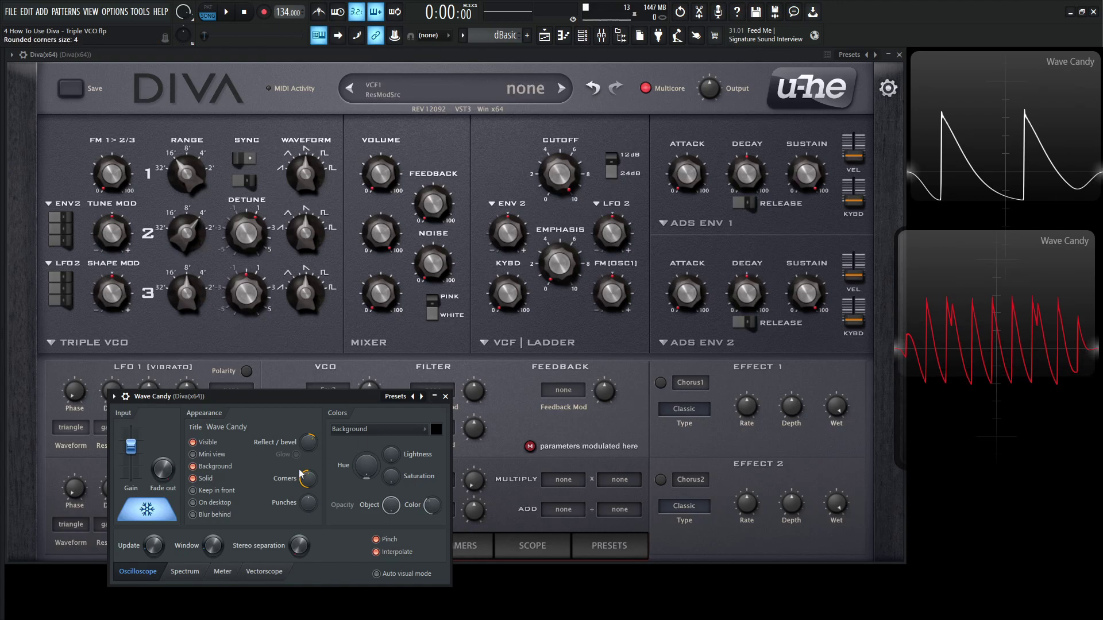
Step: Toggle the sync switches of oscillators 2 and 3, leaving both off
{"action": "left_click", "coordinate": [245, 163]}
{"action": "left_click", "coordinate": [244, 163]}
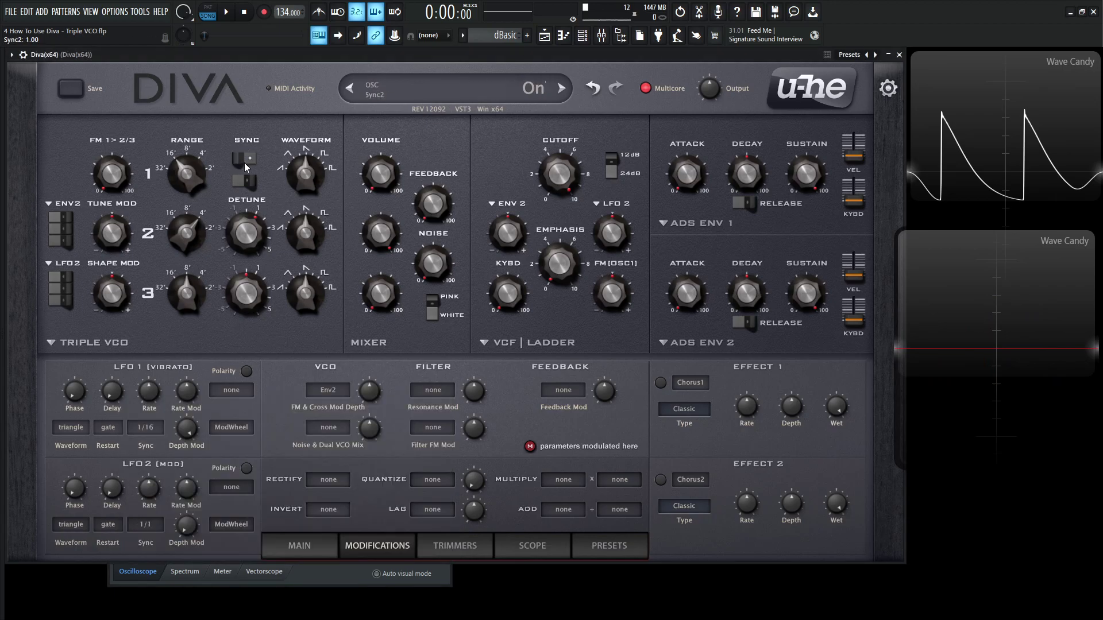
{"action": "left_click", "coordinate": [246, 182]}
{"action": "left_click", "coordinate": [246, 181]}
{"action": "left_click", "coordinate": [245, 161]}
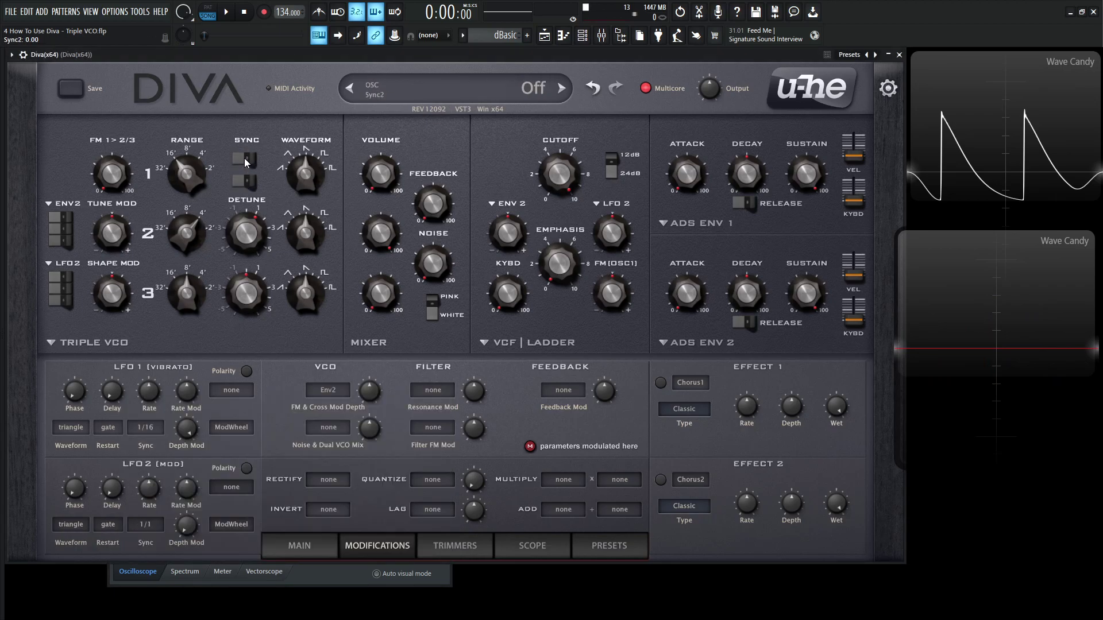